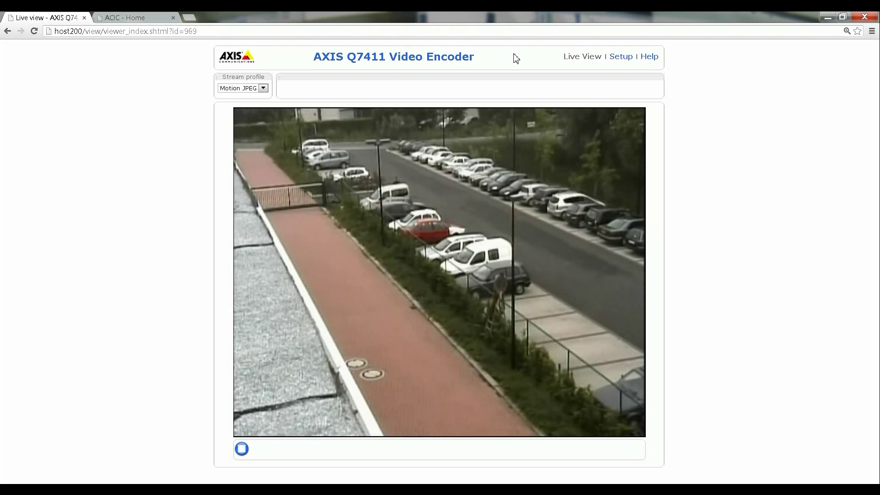
- Leave the live view for the encoder's Application Packages setup page
click(622, 59)
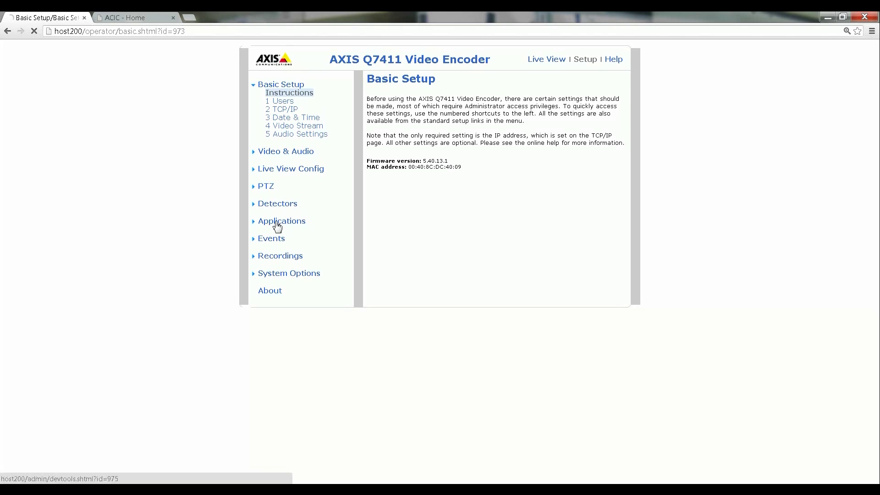
click(278, 226)
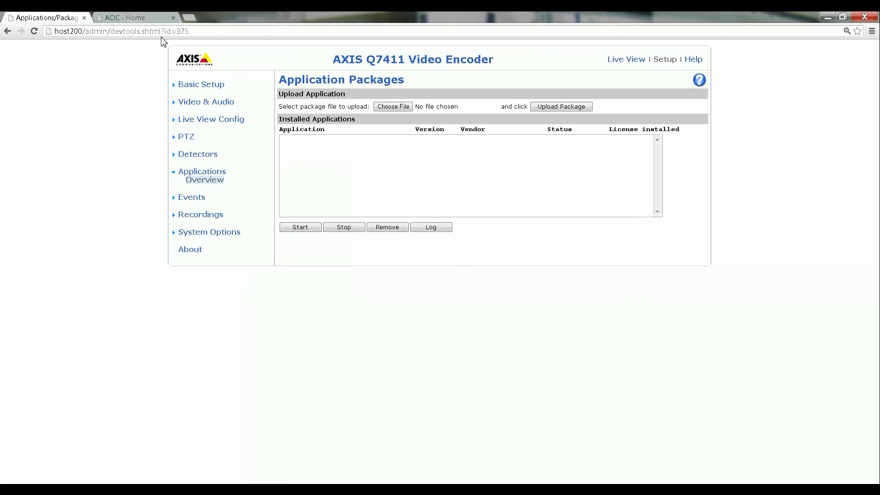
- Log into the ACIC website's secure area with the account username and password
click(136, 19)
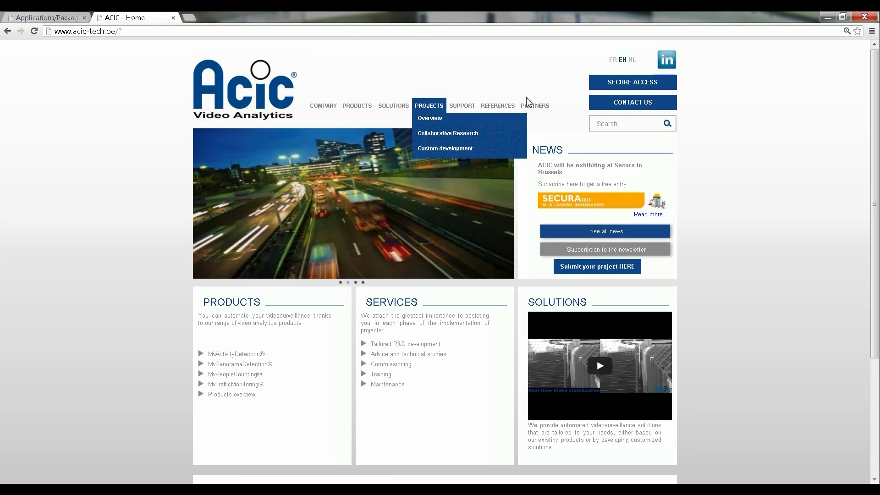
click(635, 84)
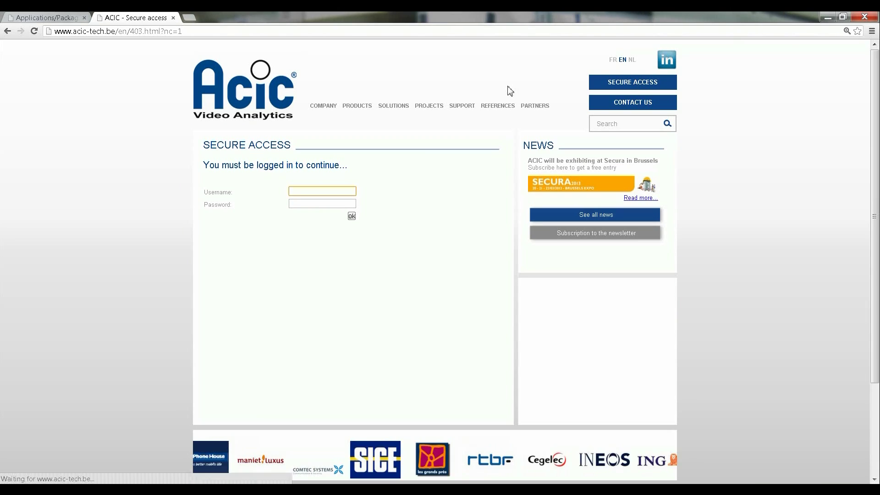
click(308, 190)
text(a)
click(307, 202)
click(308, 204)
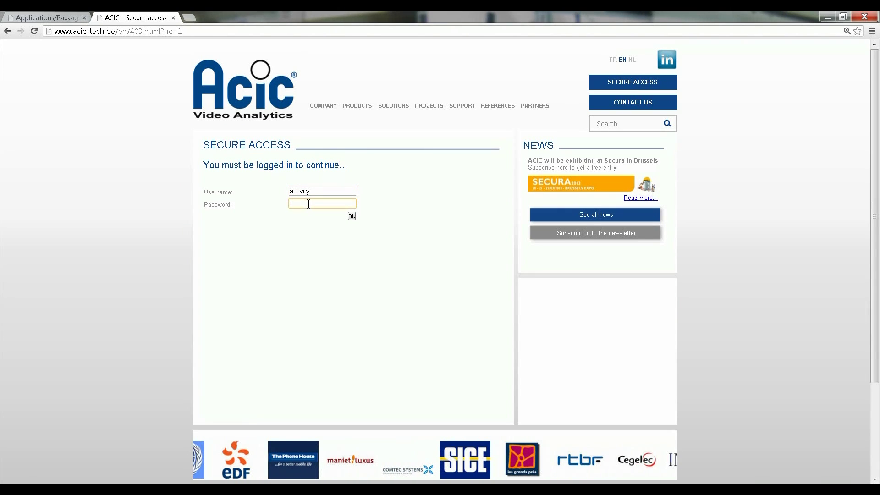
text(*******)
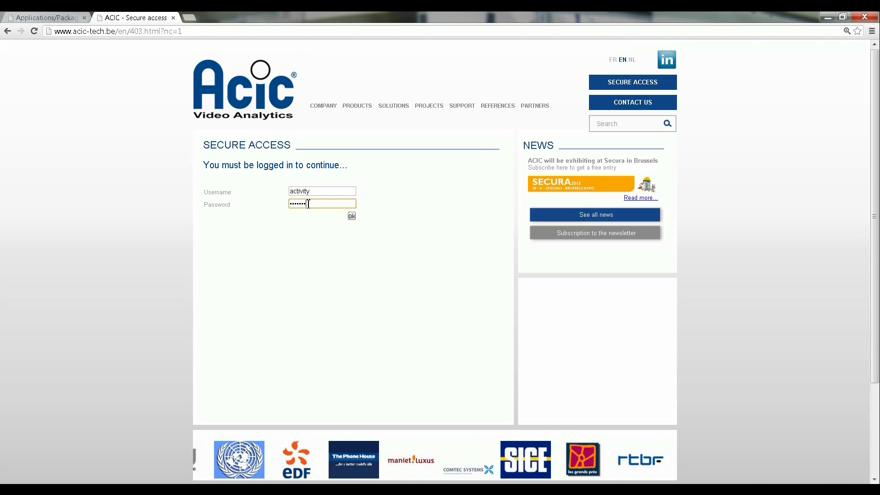
key(Return)
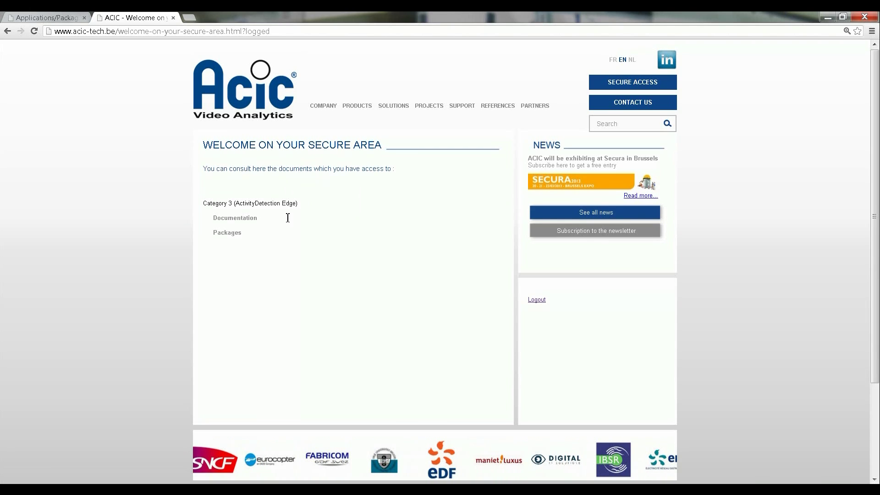
- Download the ActivityDetection Edge 2.0 ARTPEC-4 package and save it to Téléchargements
click(227, 235)
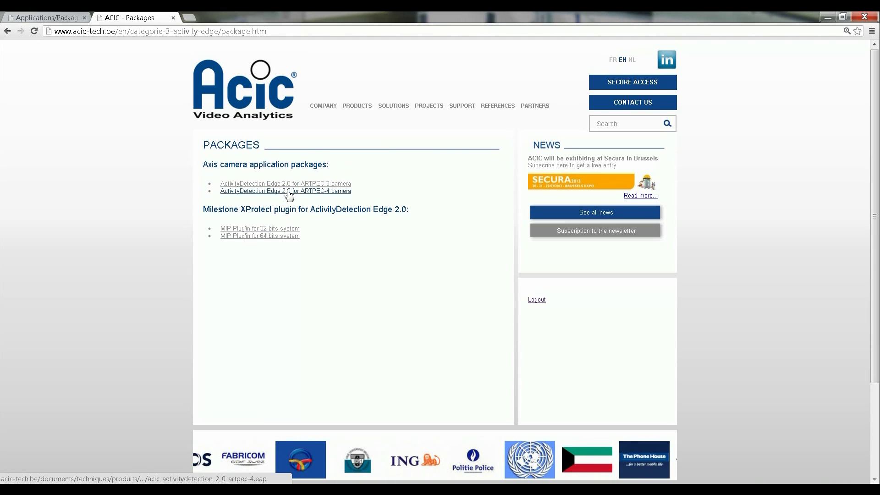
click(288, 191)
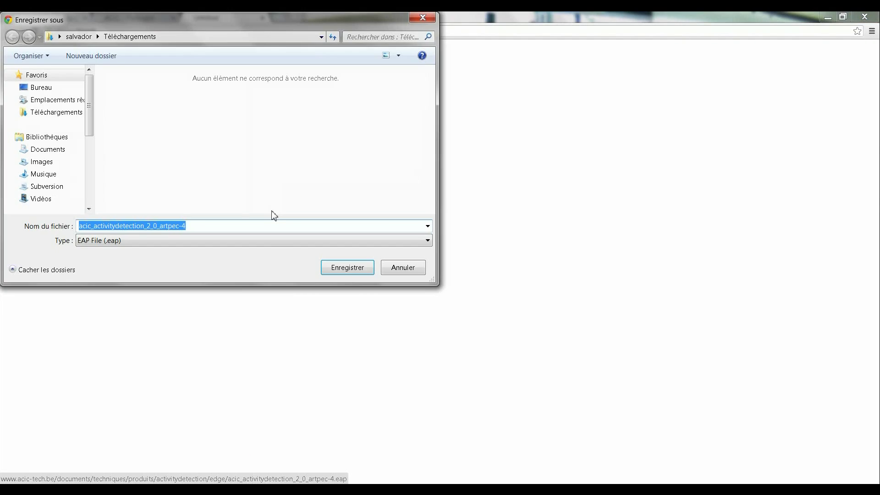
click(346, 266)
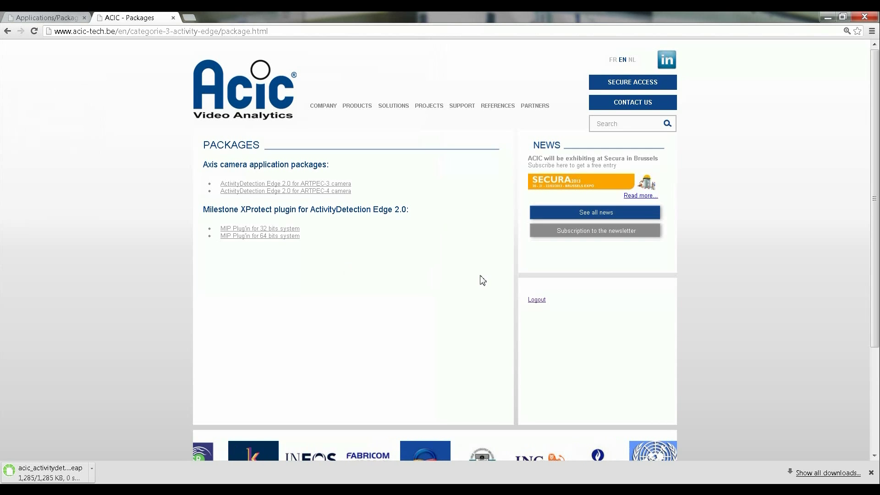
click(871, 473)
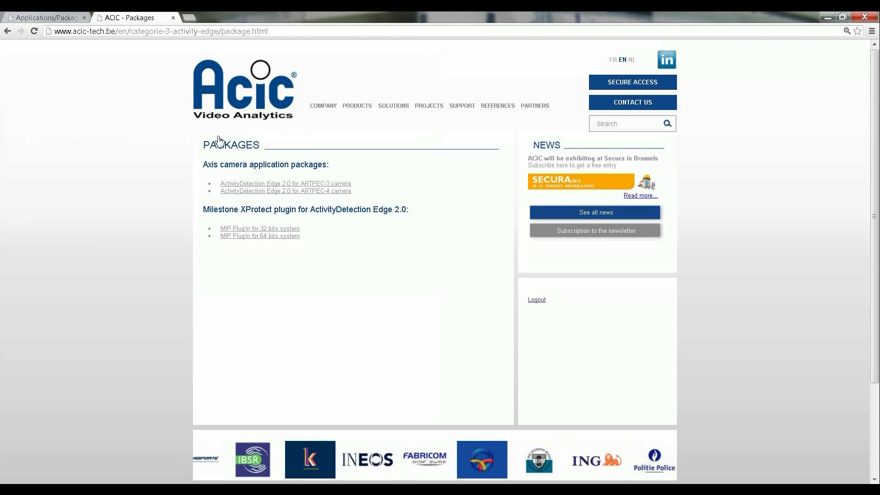
- Upload acic_activitydetection_2_0_artpec-4.eap to the encoder's Application Packages
click(45, 19)
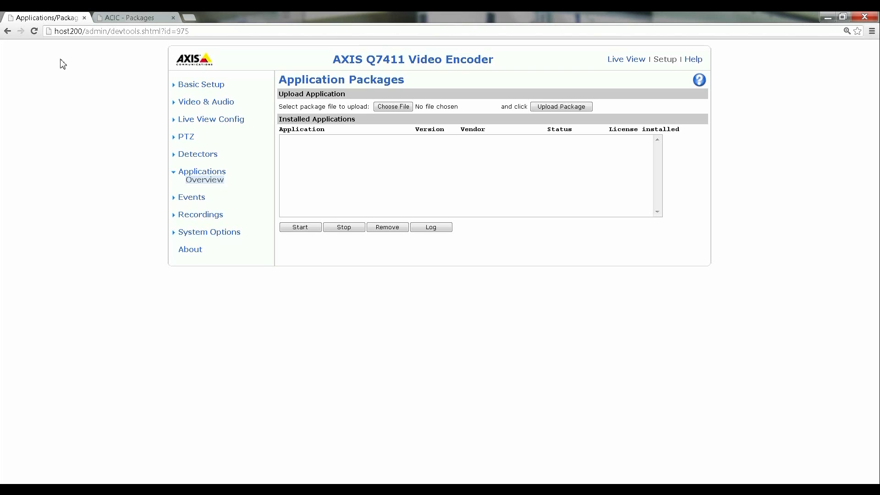
click(394, 108)
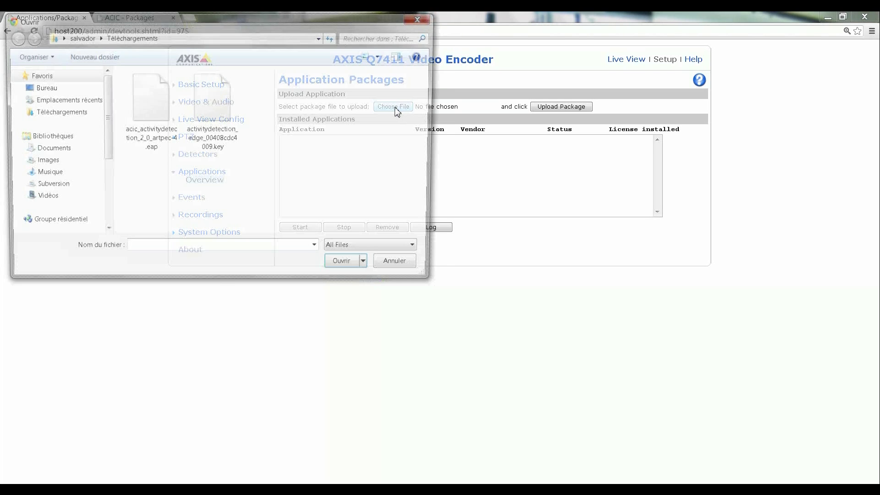
click(155, 104)
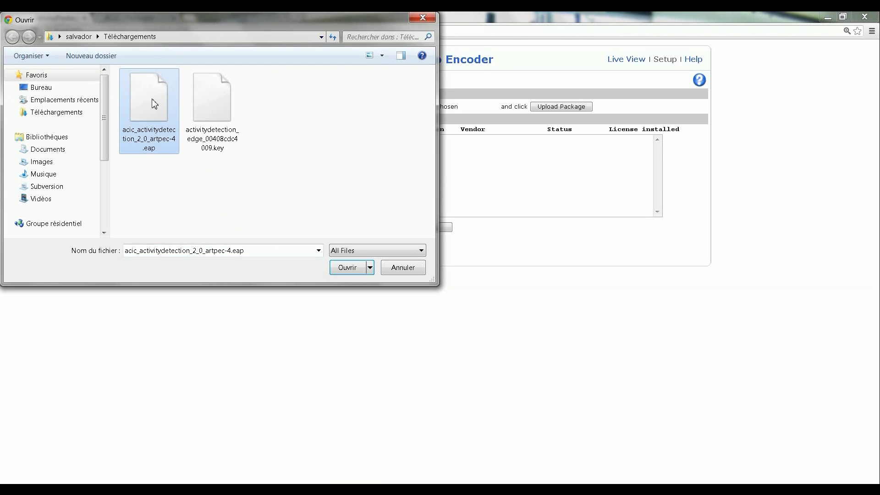
click(349, 268)
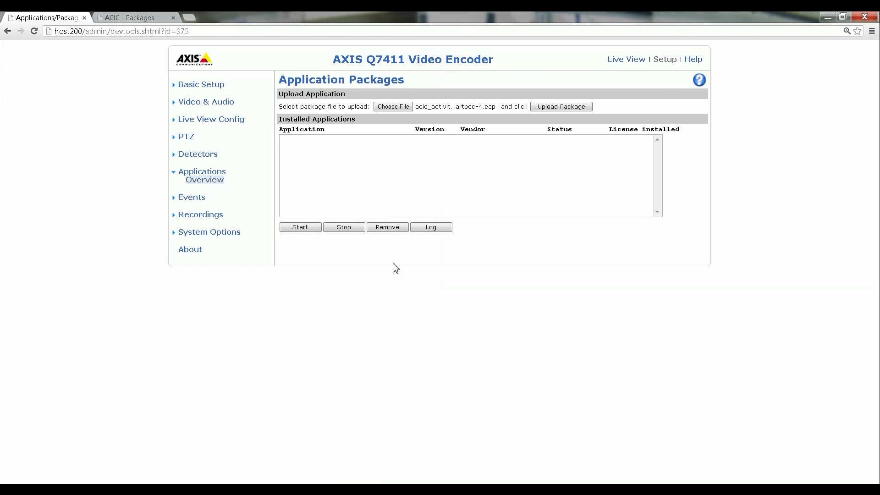
click(562, 107)
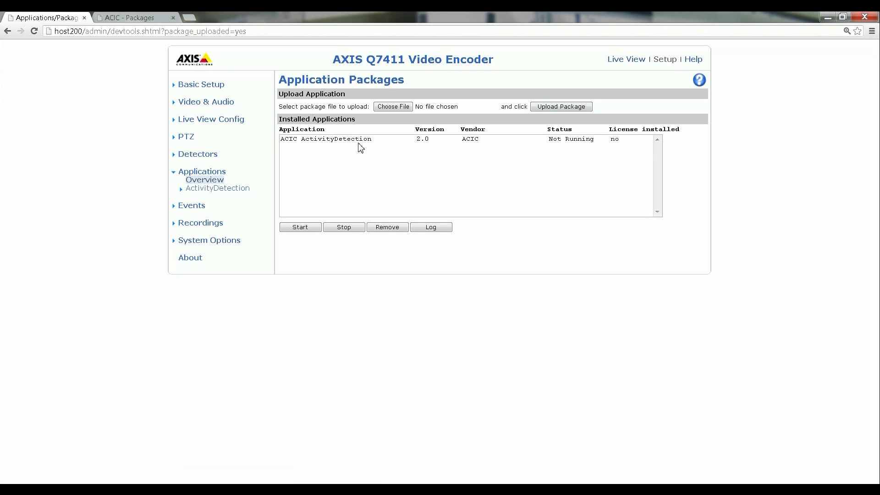
- Install the downloaded .key license file on ACIC ActivityDetection's License page
click(360, 142)
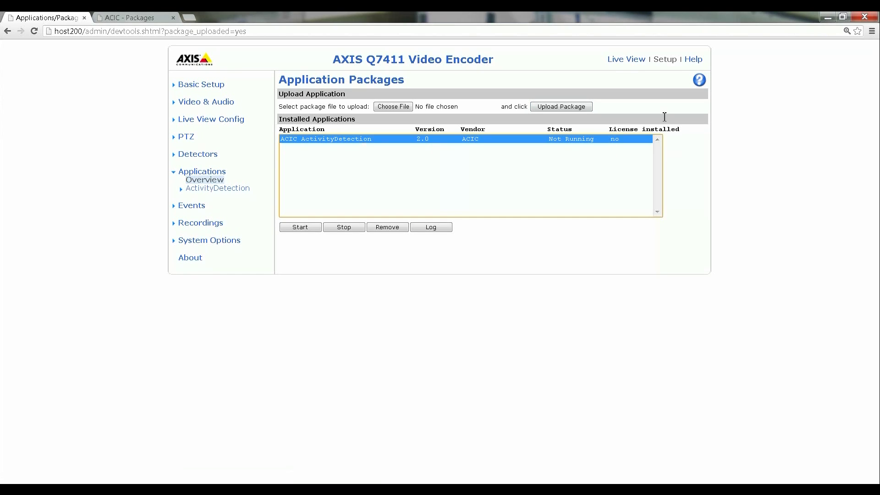
click(221, 189)
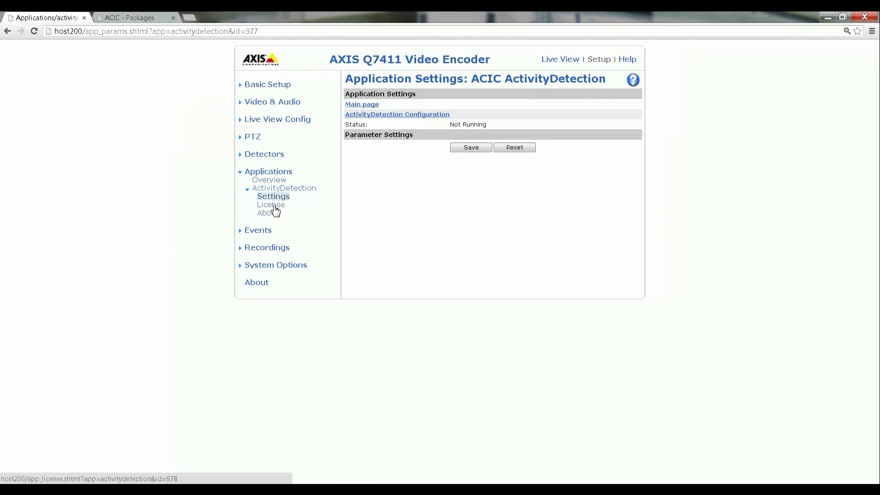
click(276, 209)
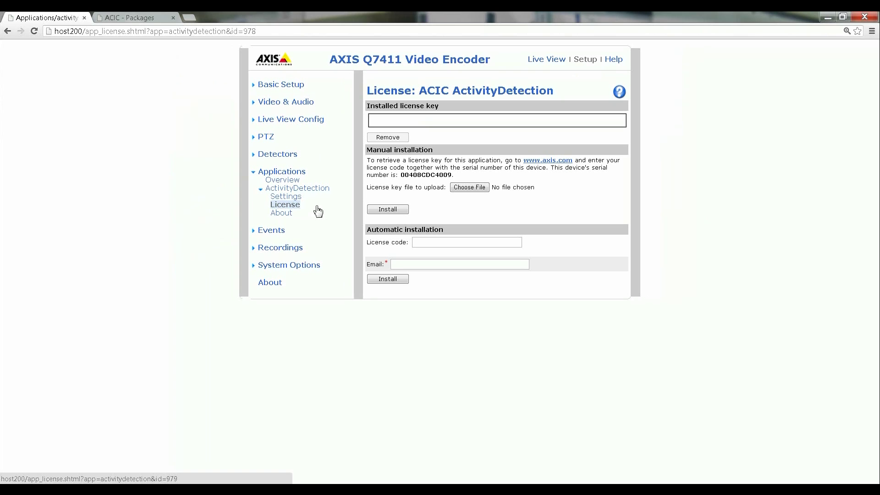
click(470, 190)
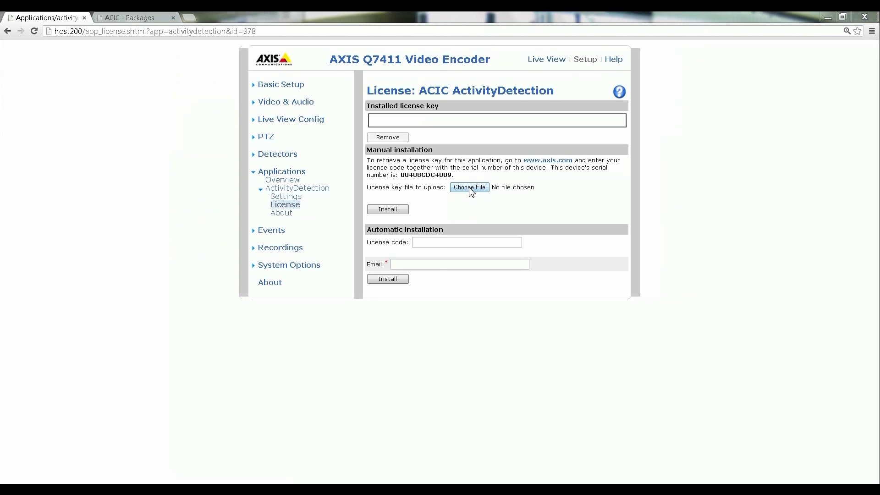
click(209, 113)
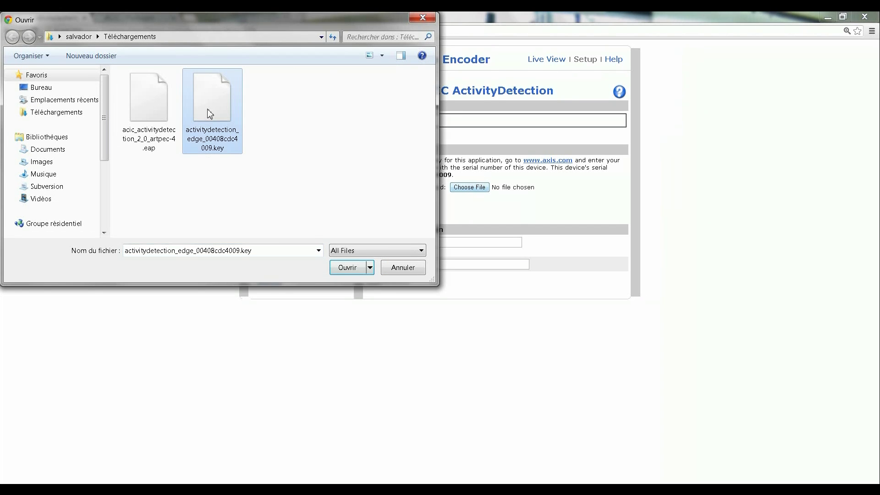
click(355, 271)
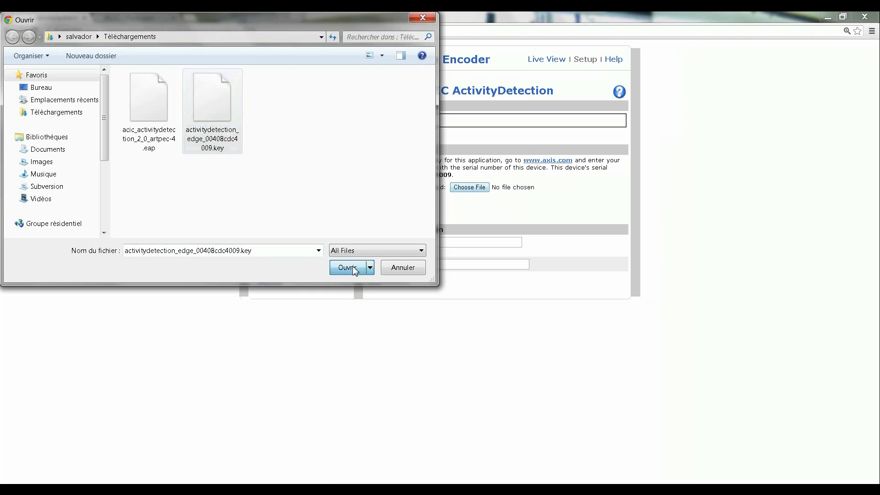
click(386, 211)
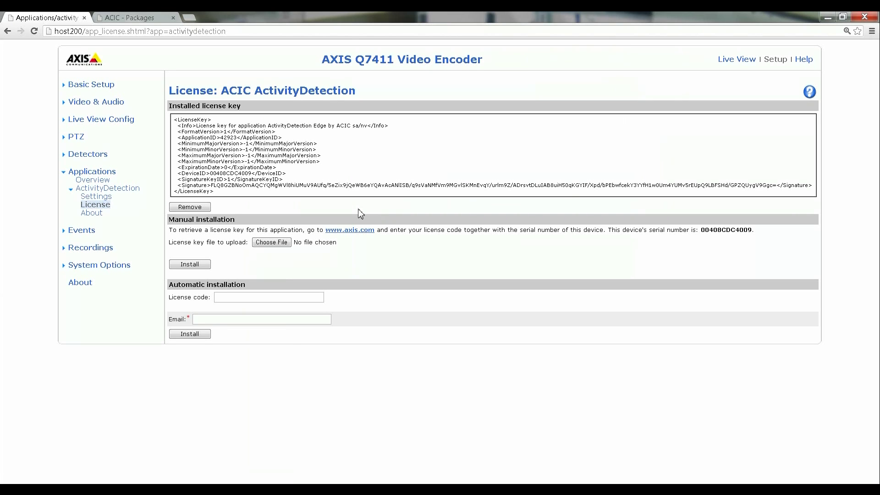
- Start ACIC ActivityDetection and open its ActivityDetection Configuration page
click(90, 174)
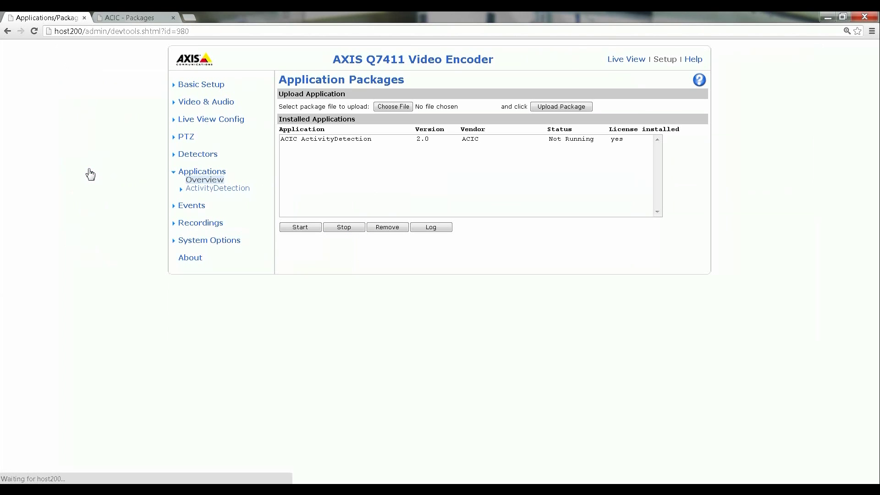
click(319, 139)
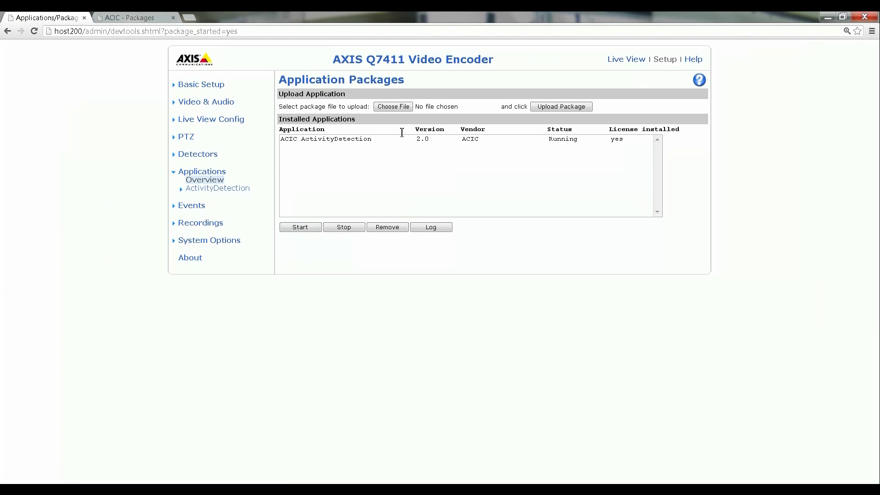
click(214, 191)
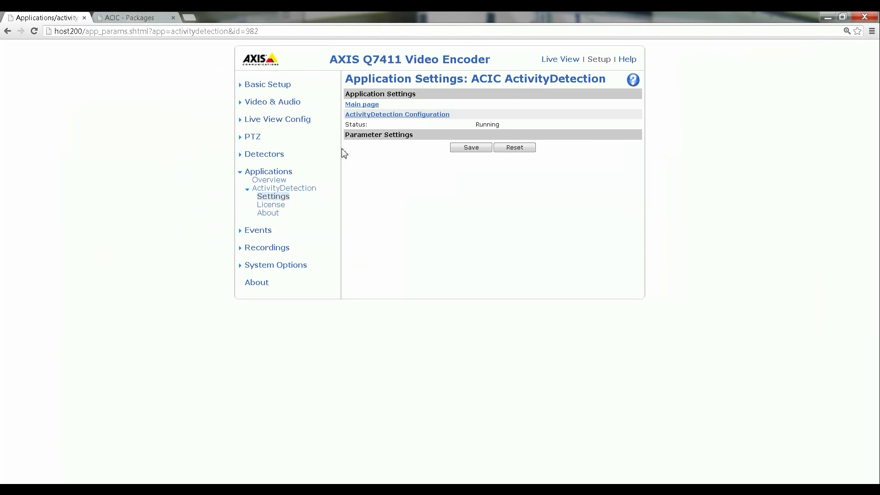
click(391, 115)
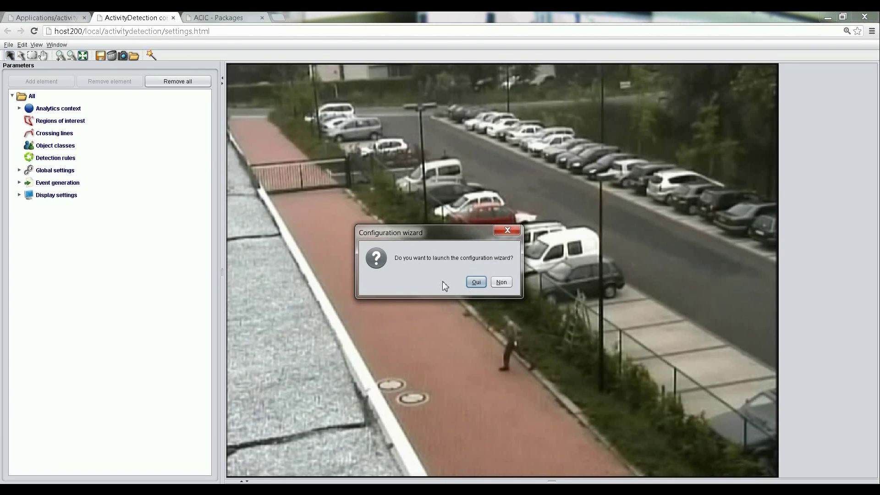
- Decline the configuration wizard and show the Environment choices under Analytics context
click(502, 282)
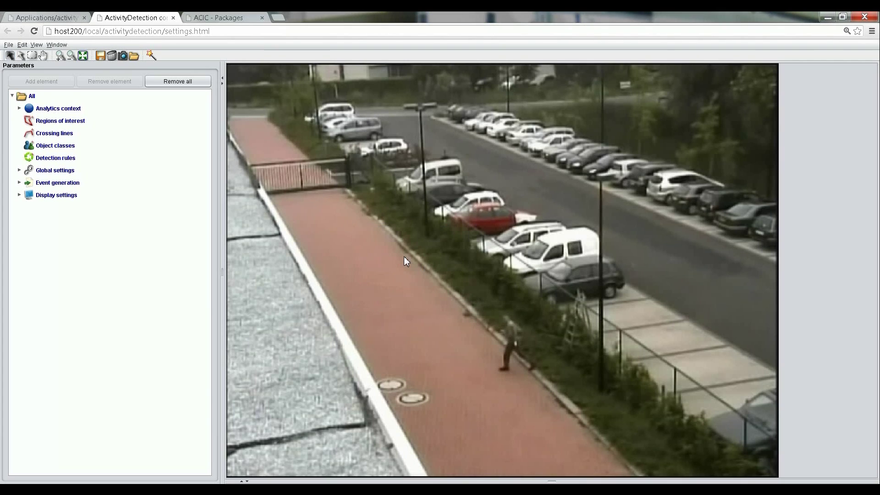
click(19, 108)
click(149, 123)
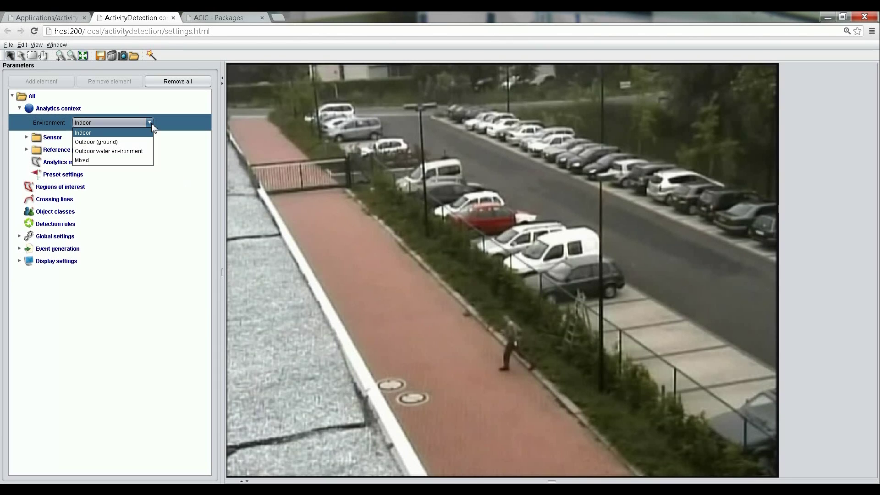
- Set the environment to Outdoor (ground) and draw the first 1,800 calibration segment
click(121, 147)
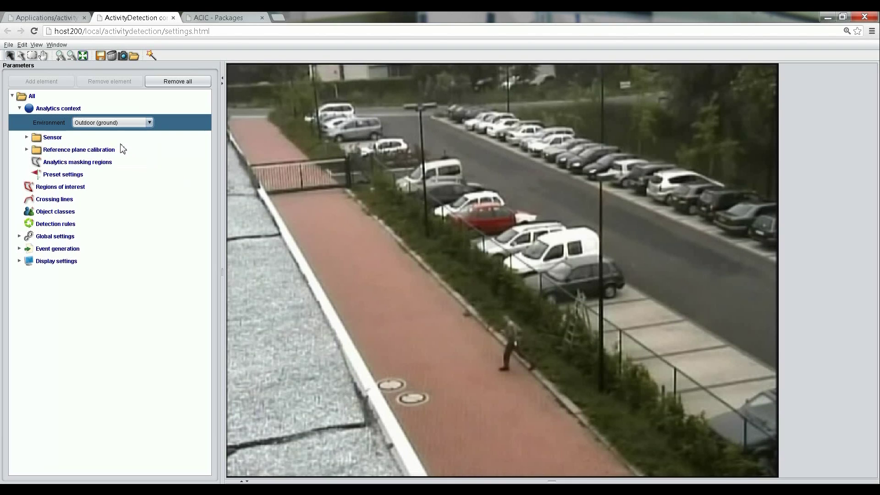
click(26, 149)
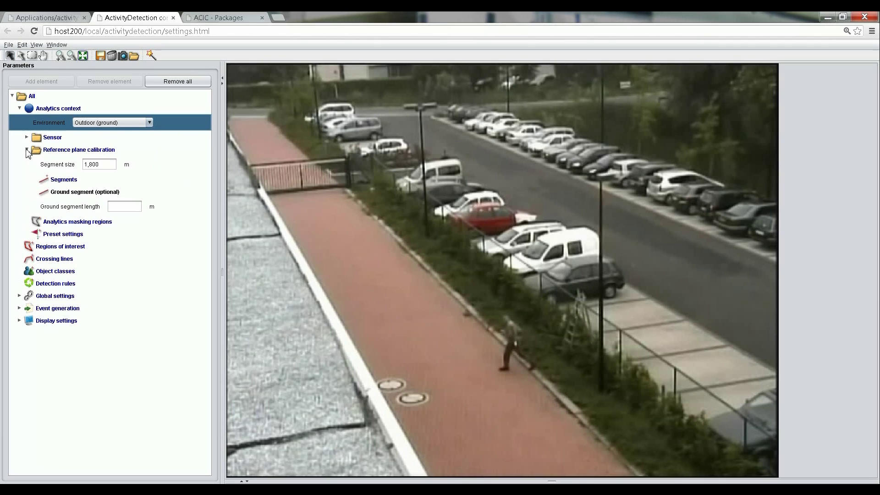
click(103, 168)
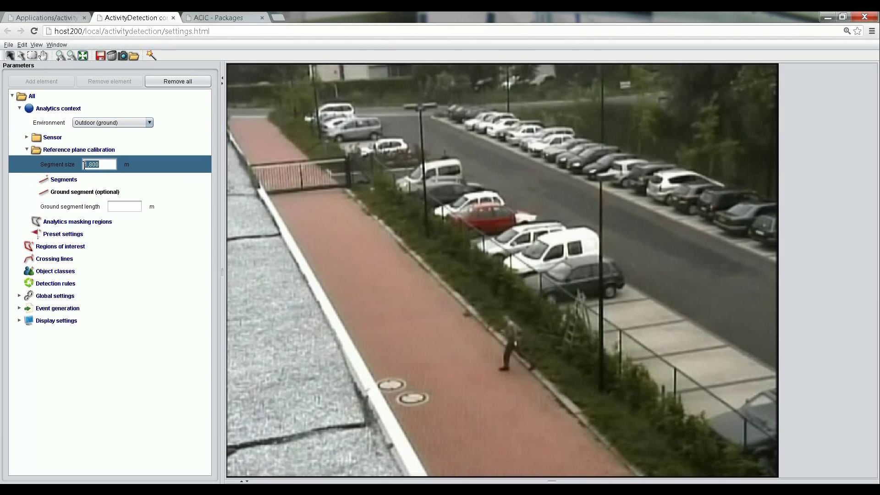
click(64, 180)
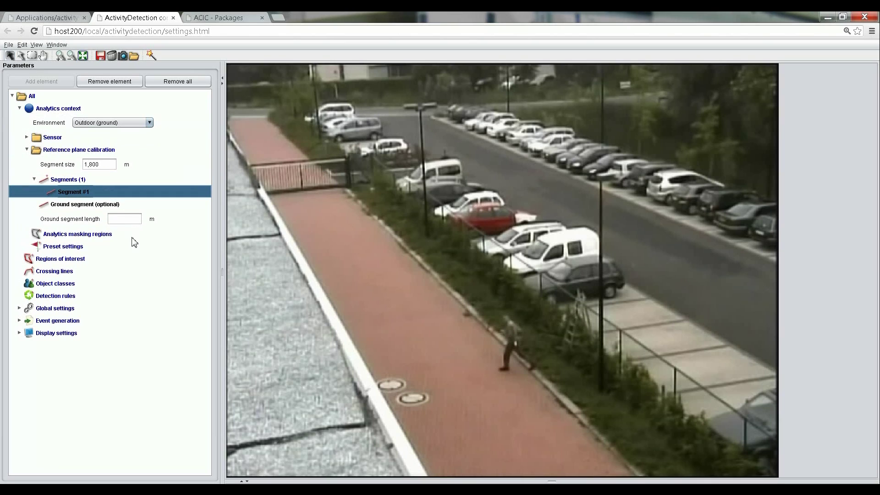
click(675, 368)
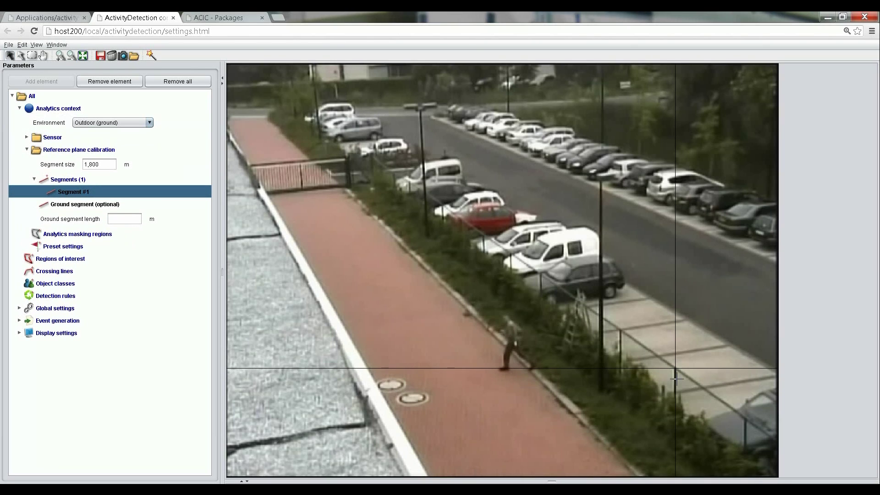
click(676, 442)
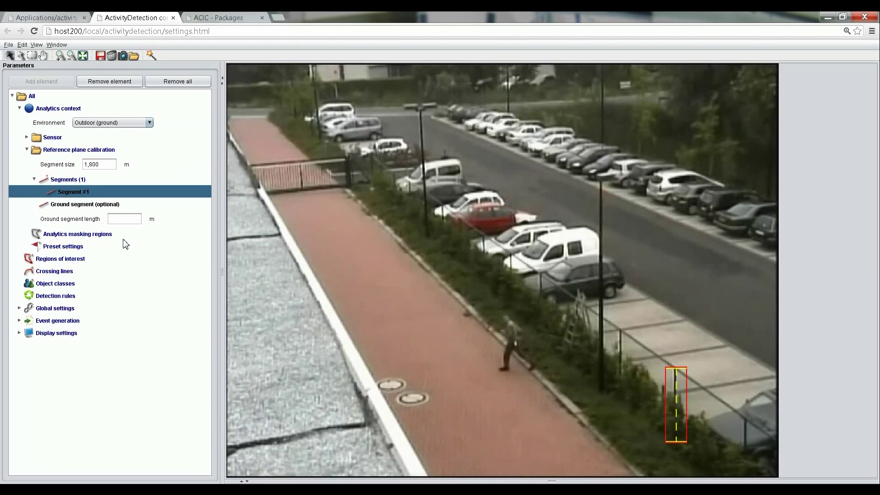
- Draw calibration segments by the hedge and the red car, then add a region of interest
click(69, 179)
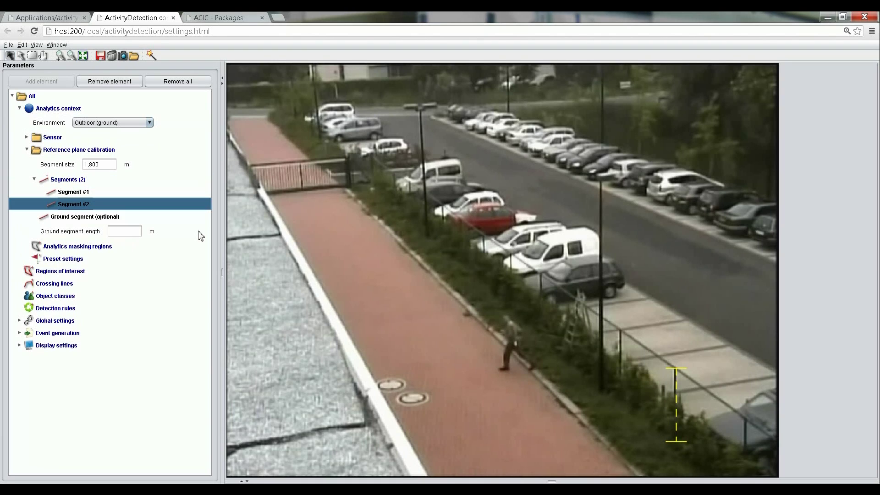
click(541, 274)
click(541, 324)
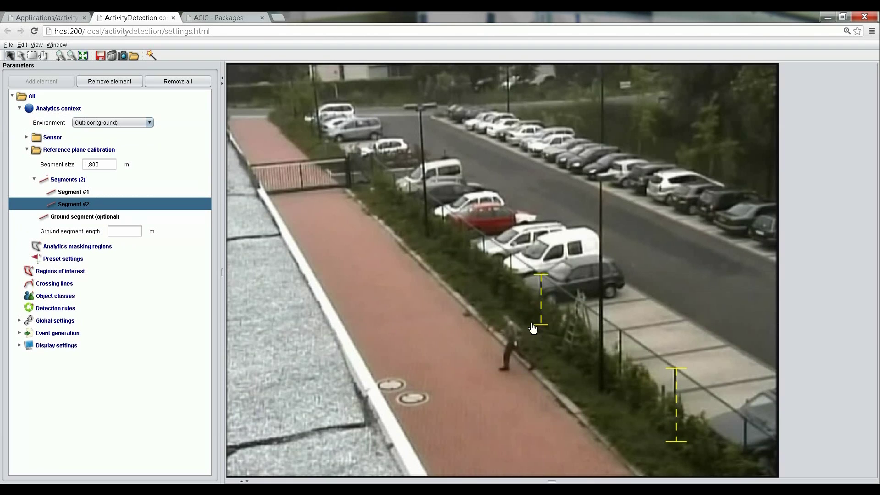
click(69, 180)
click(69, 183)
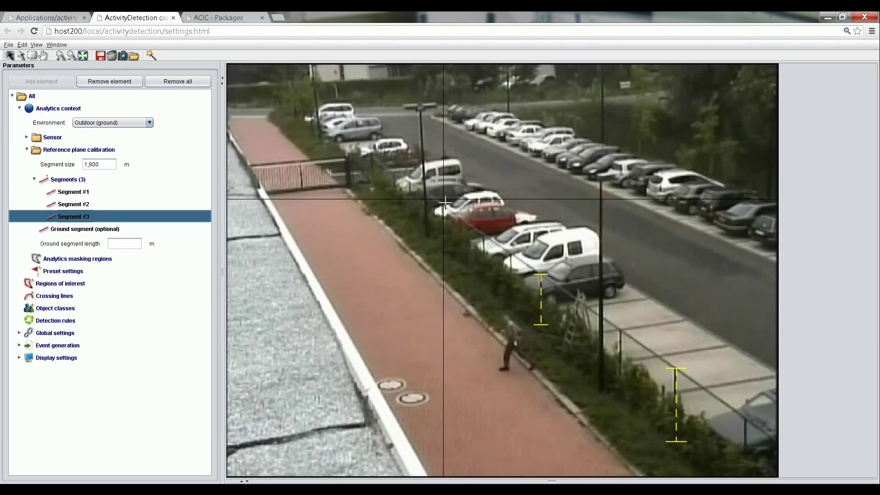
click(442, 206)
click(443, 241)
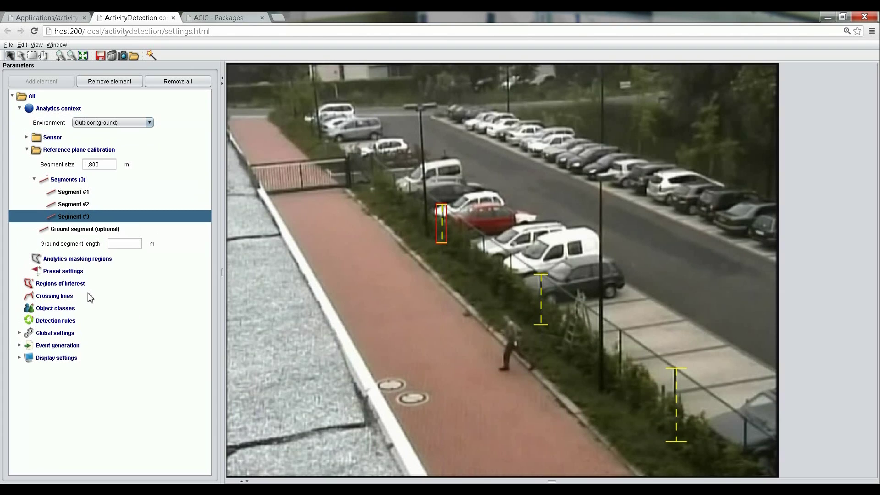
click(66, 284)
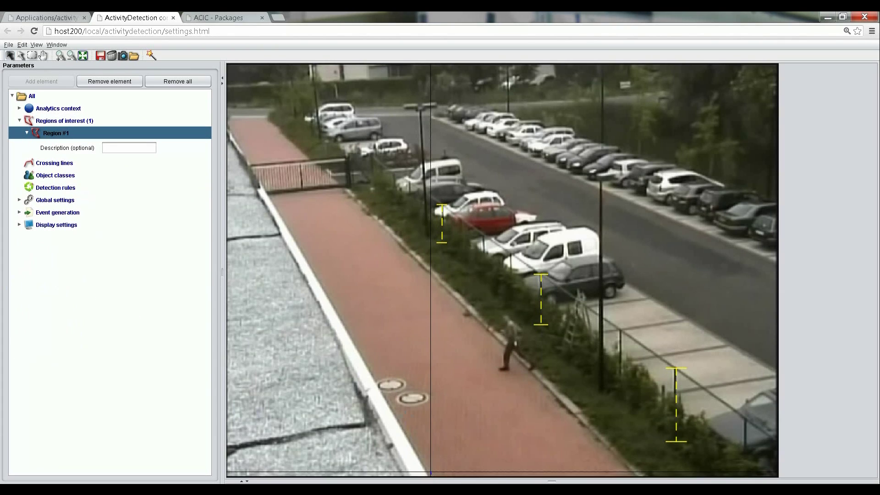
- Outline Region #1 from the gate, past the parking lane, to the bottom-right corner
click(253, 164)
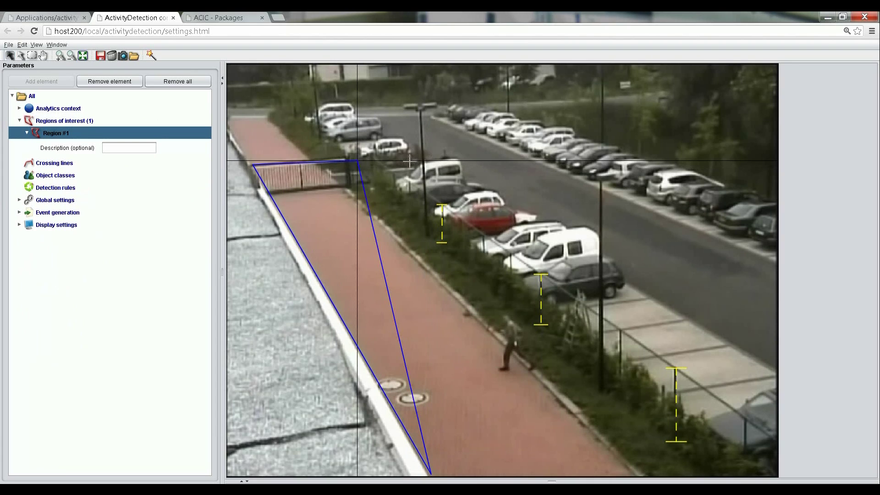
click(484, 138)
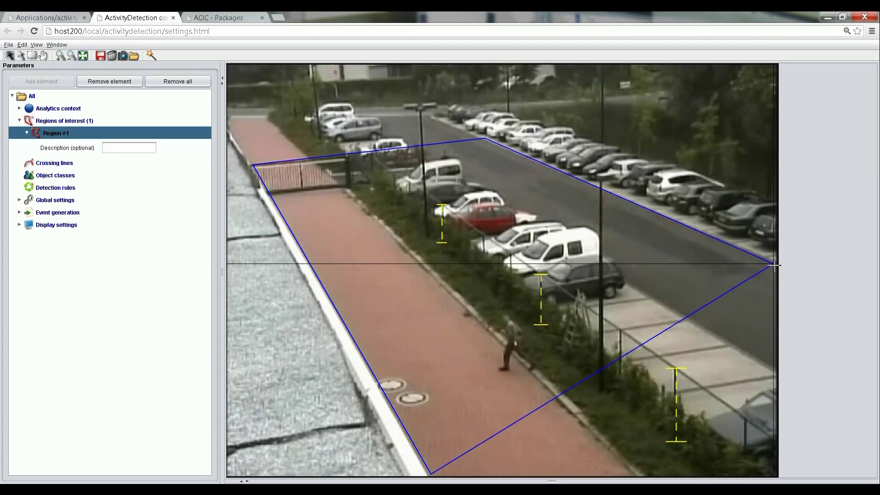
click(774, 263)
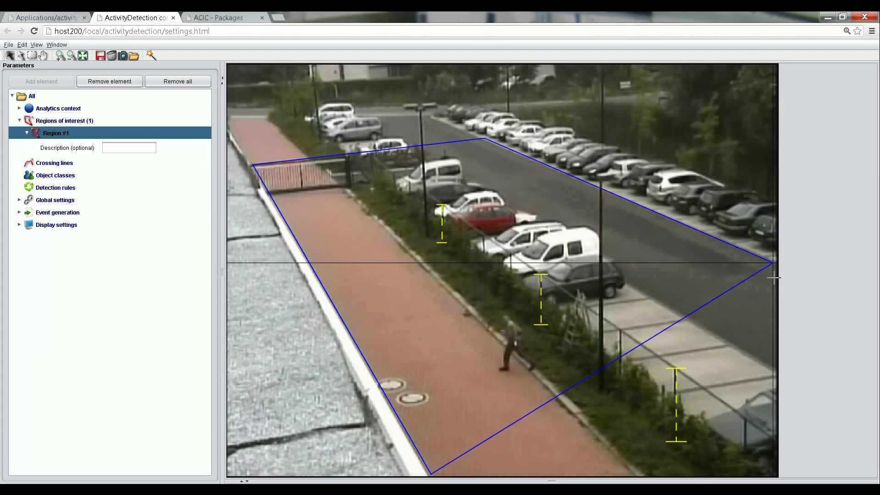
double_click(774, 474)
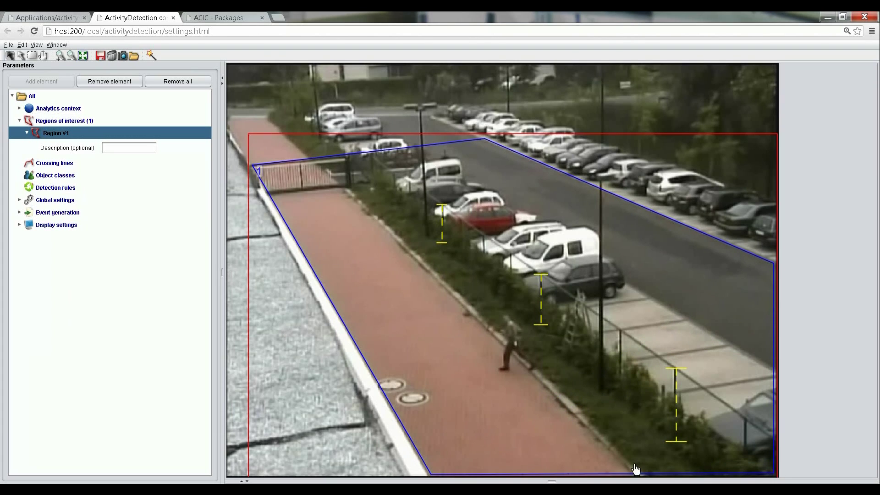
- Add Object #1 using the predefined Person class, with speeds of 0 to 10 km/h
double_click(55, 176)
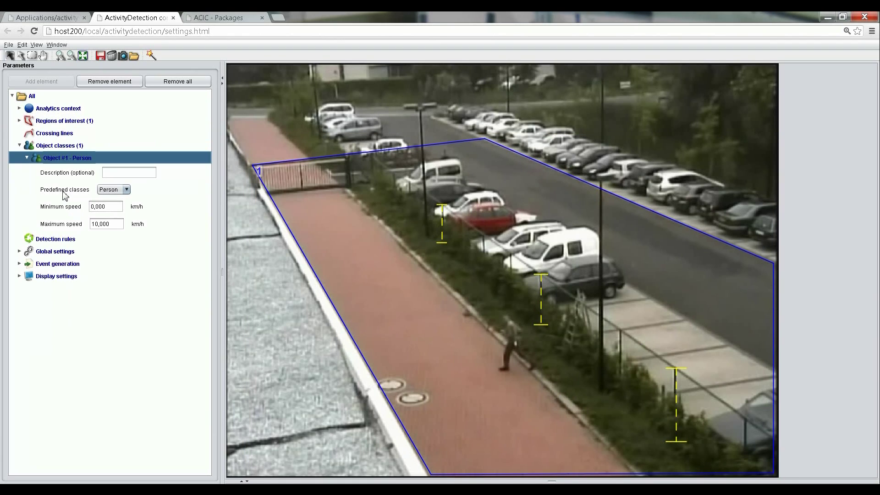
click(129, 191)
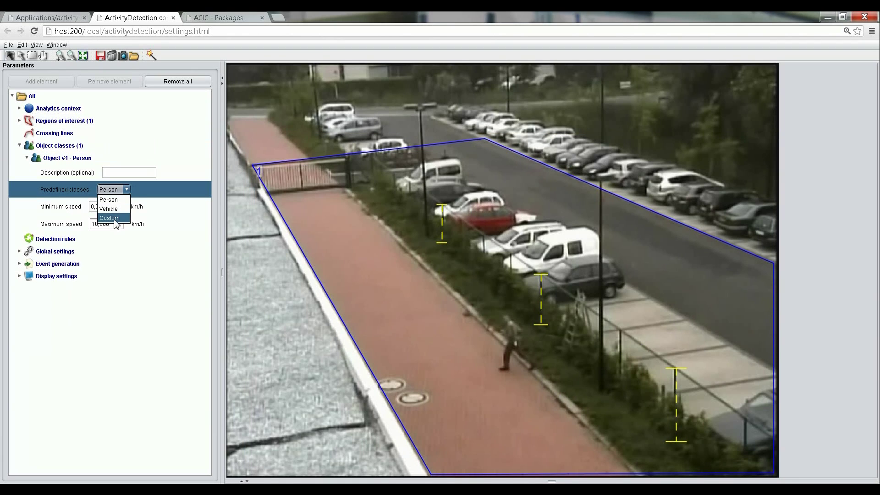
click(113, 200)
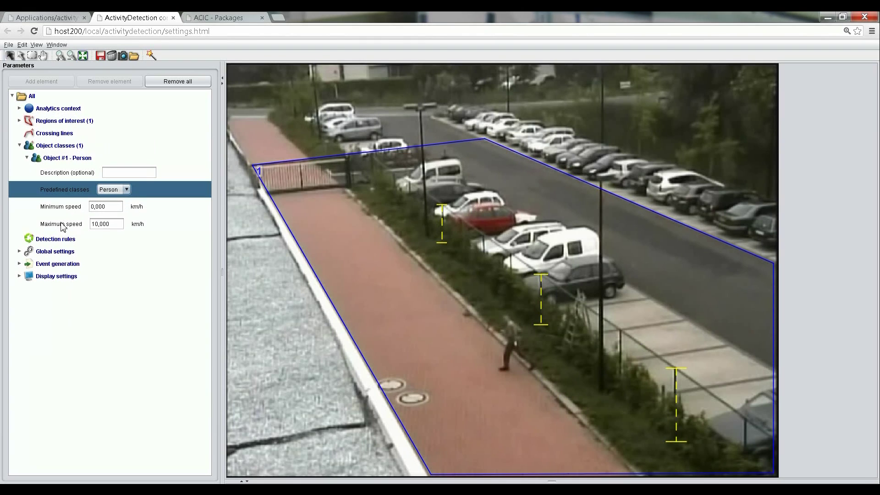
- Draw a crossing line from the gate to the lower right, with its direction toward the footpath
double_click(51, 135)
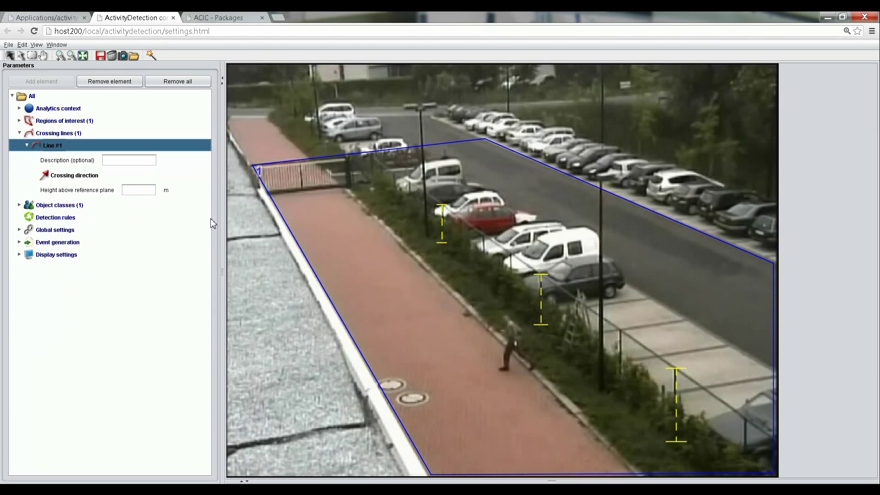
click(371, 153)
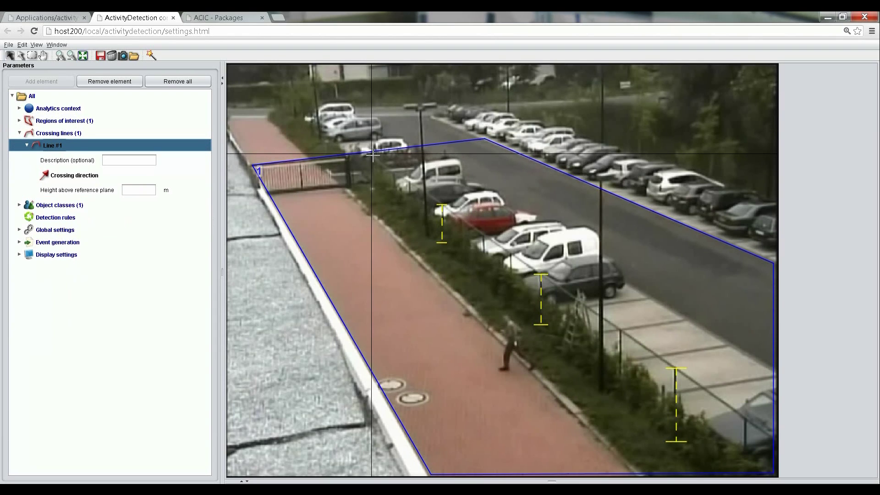
click(772, 436)
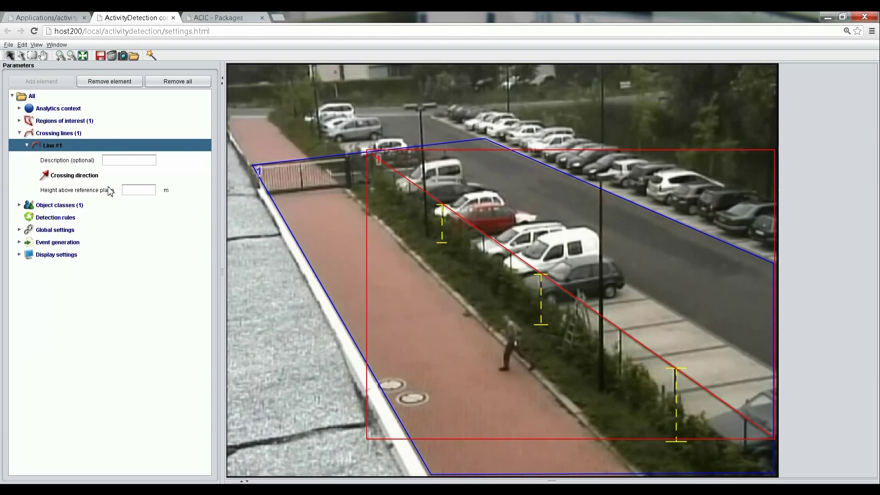
click(92, 175)
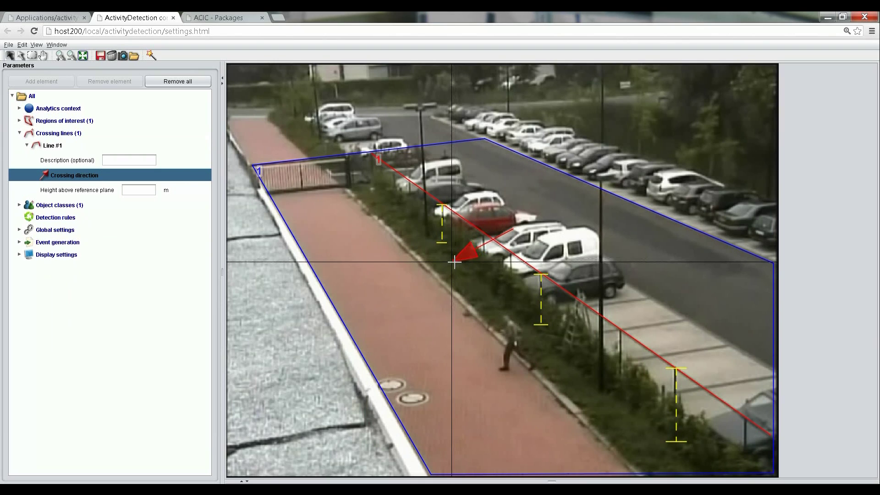
click(453, 262)
click(149, 191)
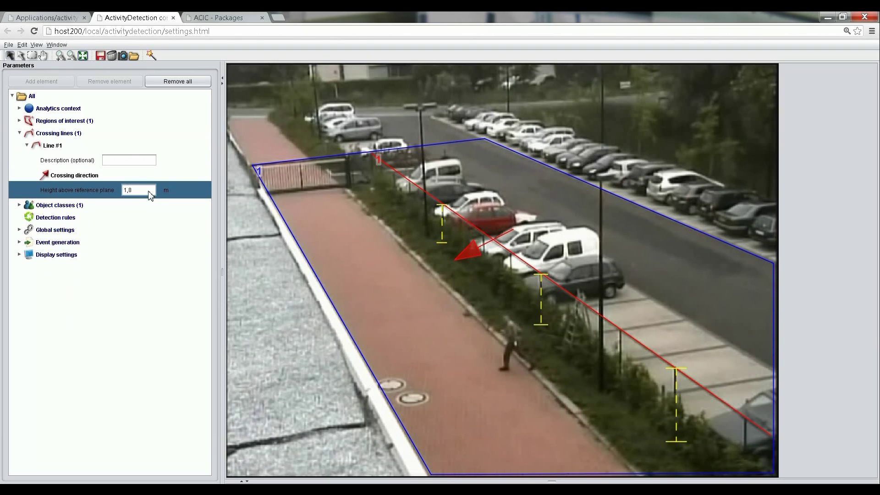
- Add a second crossing line from near the gate to the bottom, with its direction down-left
click(59, 133)
click(41, 81)
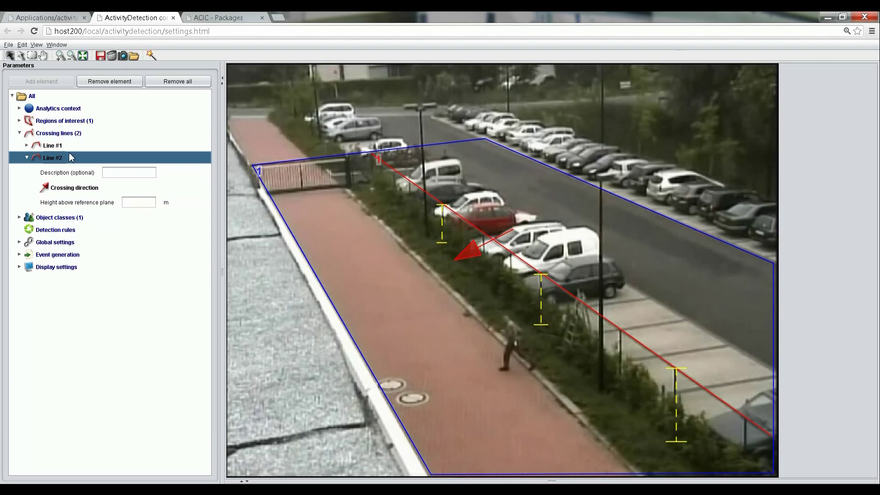
click(347, 163)
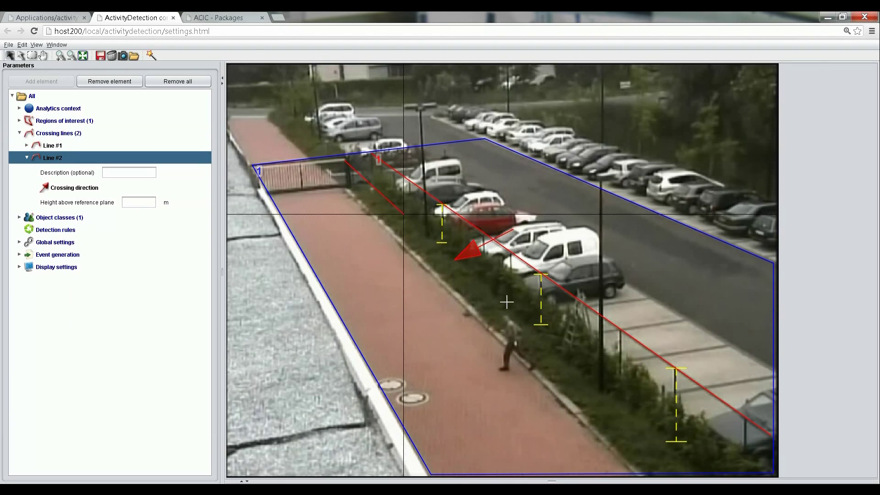
click(677, 473)
click(80, 189)
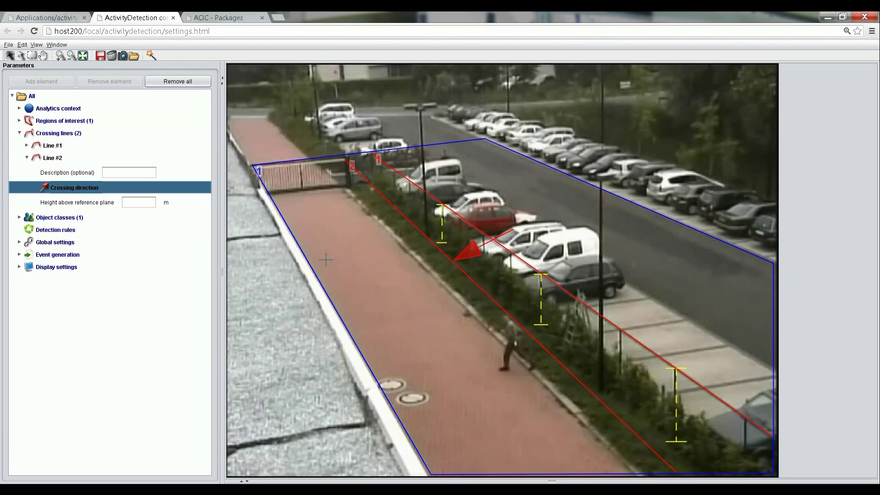
drag(494, 274, 440, 304)
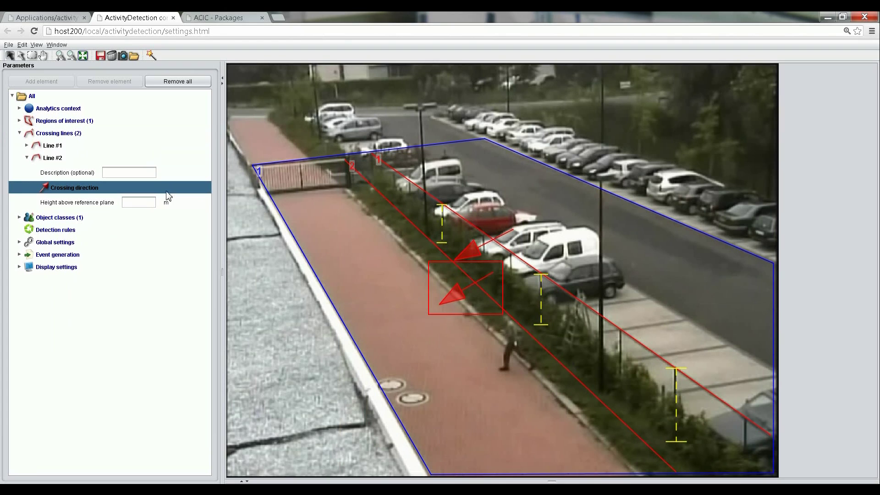
- Draw a third crossing line down the walkway, with its crossing direction down-left
click(60, 135)
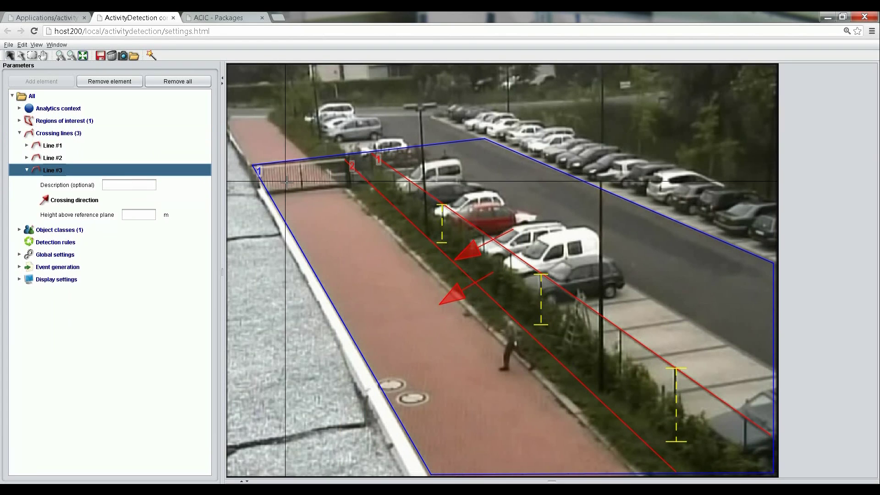
drag(281, 173, 496, 474)
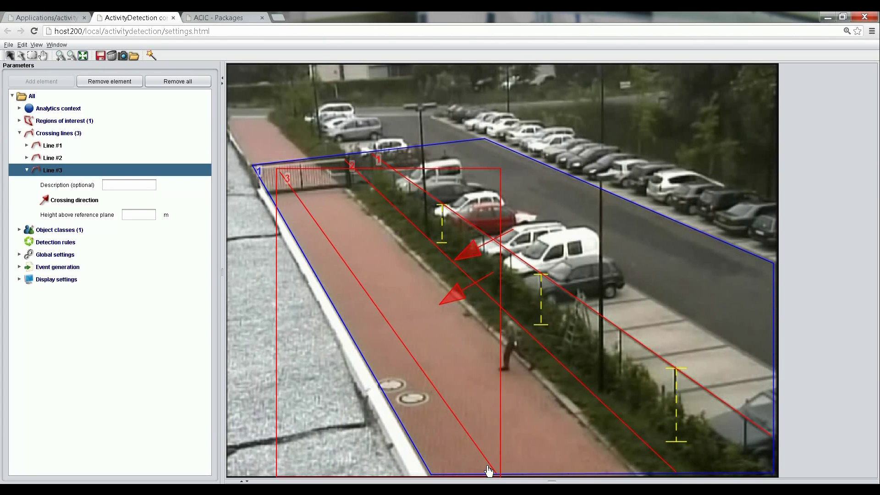
click(81, 204)
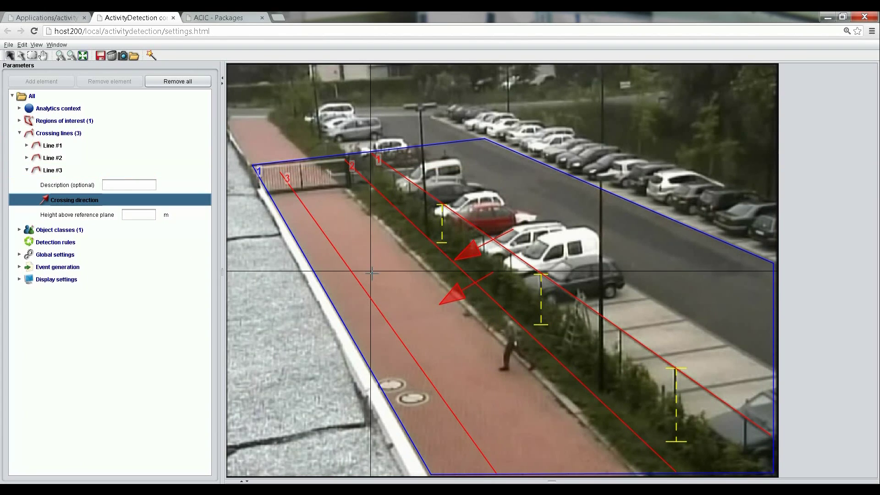
drag(378, 274, 329, 305)
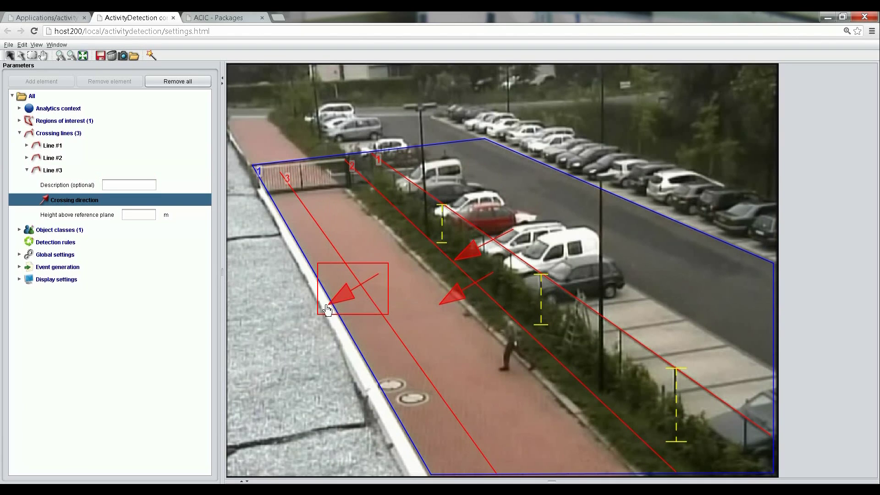
- Keep detection rule 1 as Presence in region
click(55, 245)
click(148, 201)
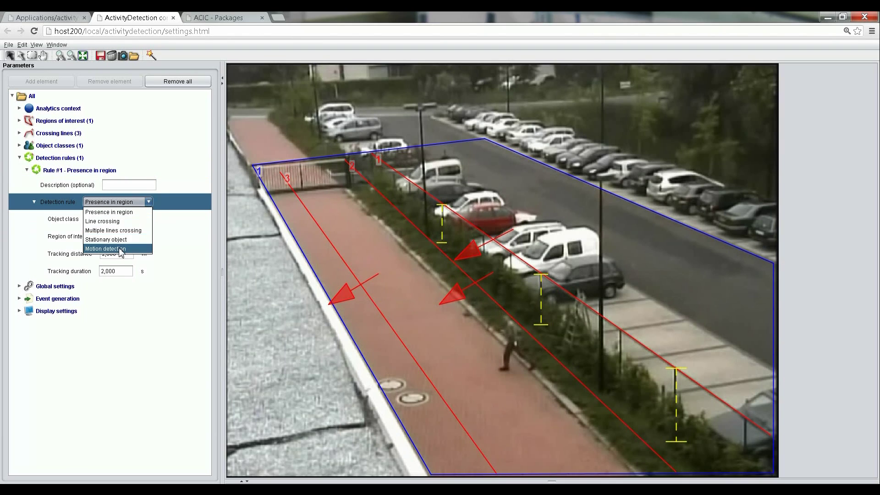
click(116, 213)
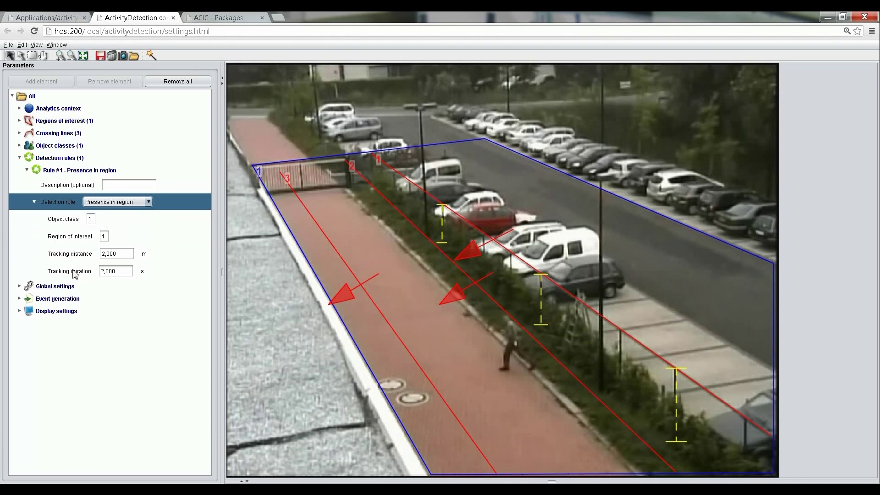
- Add rule 2 as Multiple lines crossing, with line 1 first and line 2 second
double_click(55, 158)
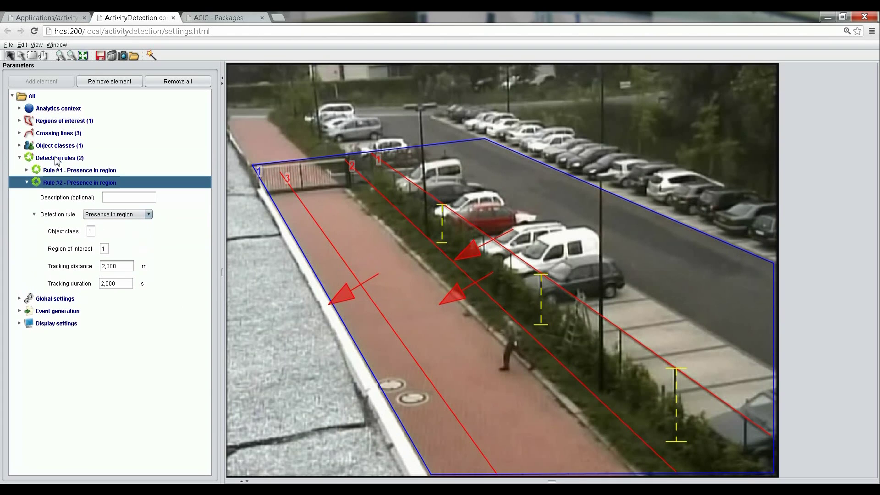
click(148, 214)
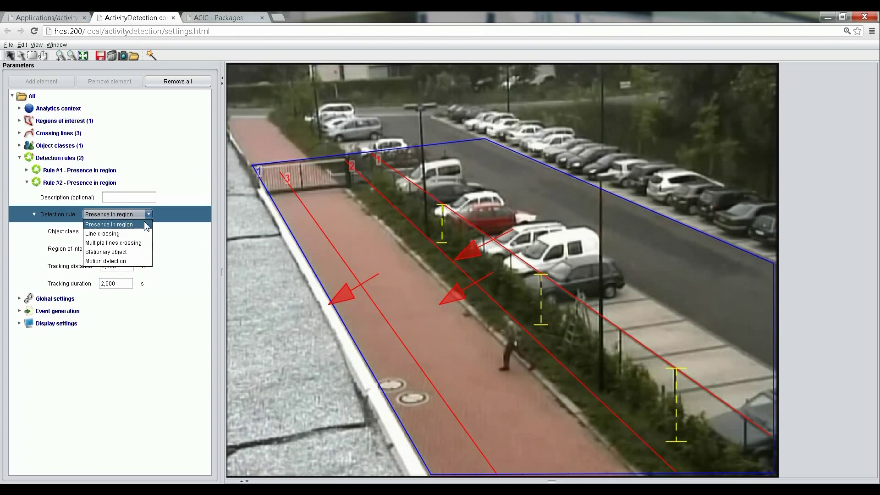
click(126, 243)
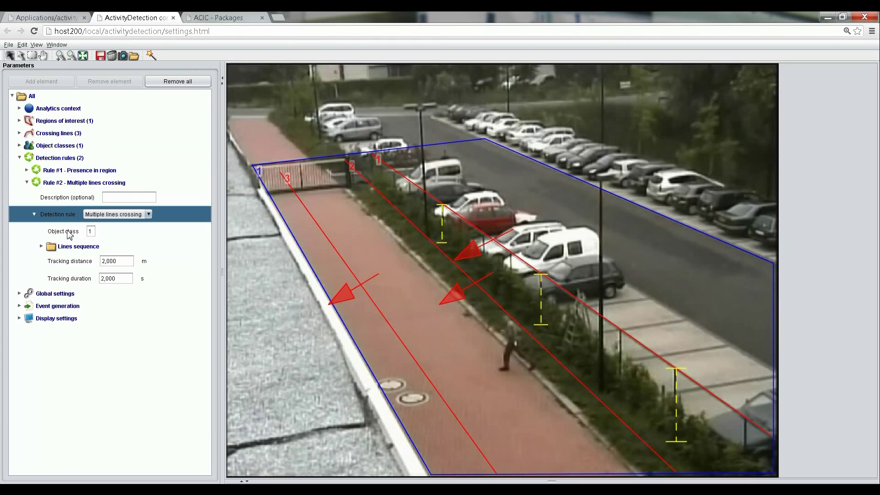
click(42, 246)
click(90, 262)
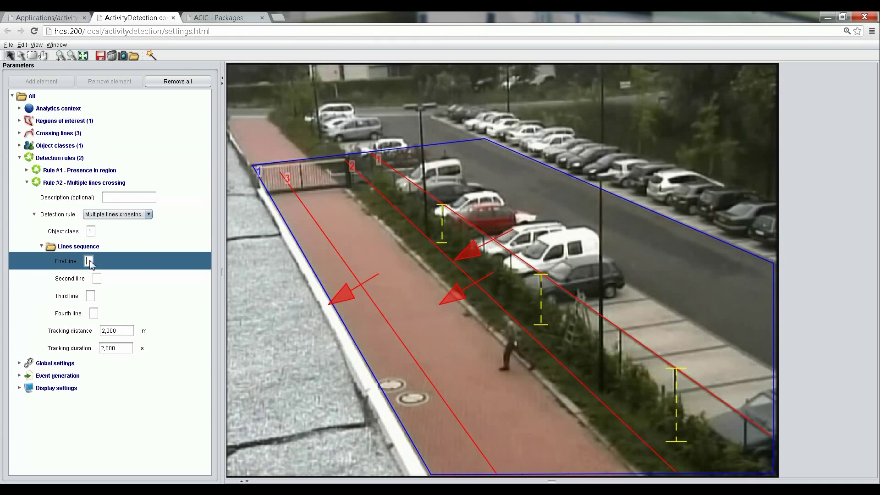
click(97, 281)
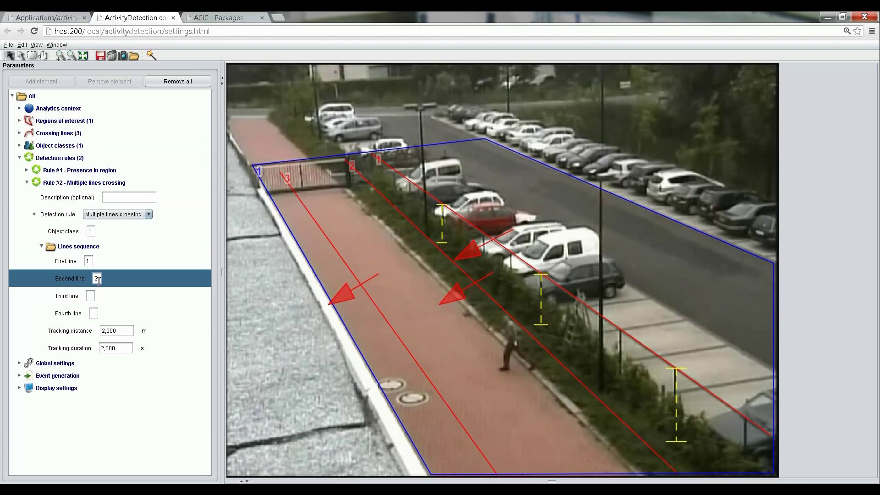
- Add rule 3 as Line crossing watching crossing line 3
click(57, 158)
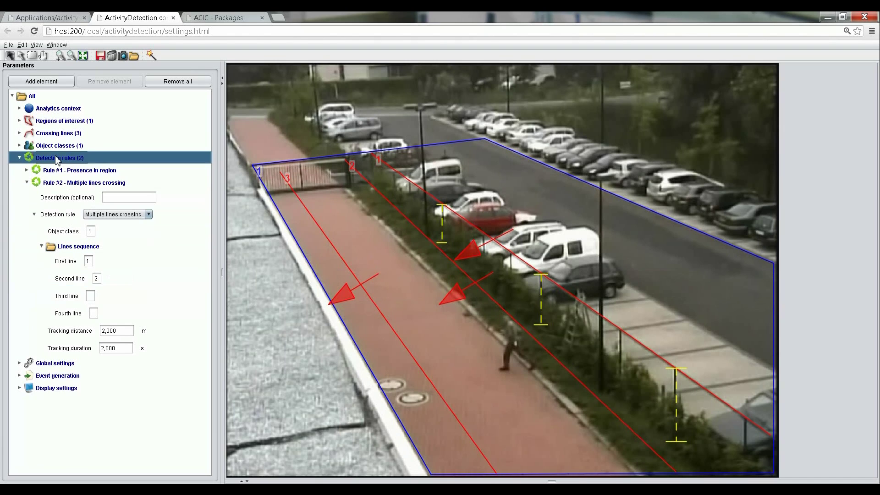
click(42, 81)
click(121, 227)
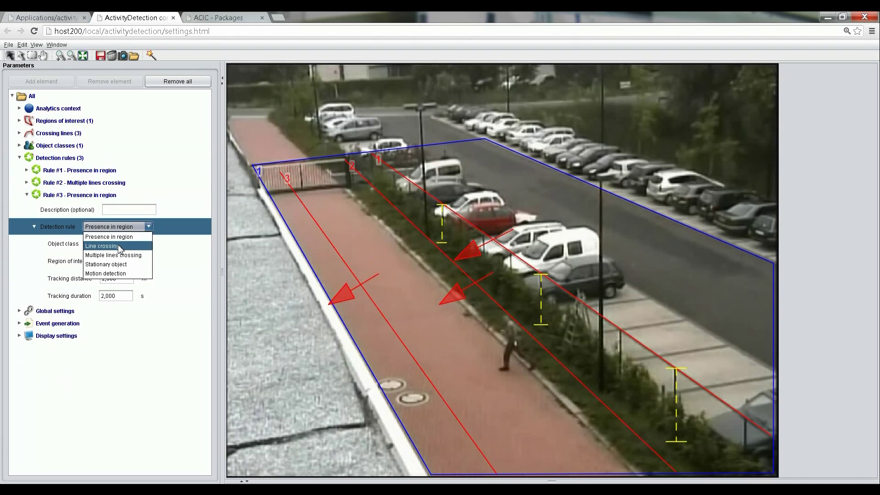
click(120, 246)
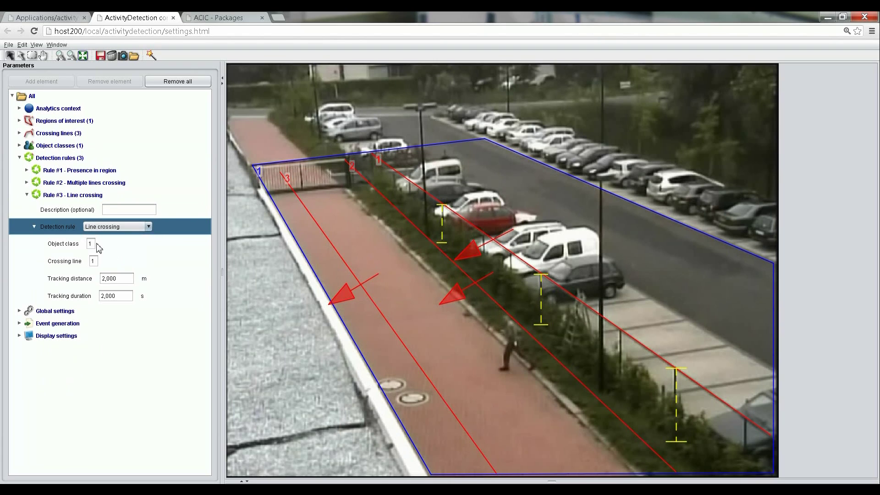
click(94, 262)
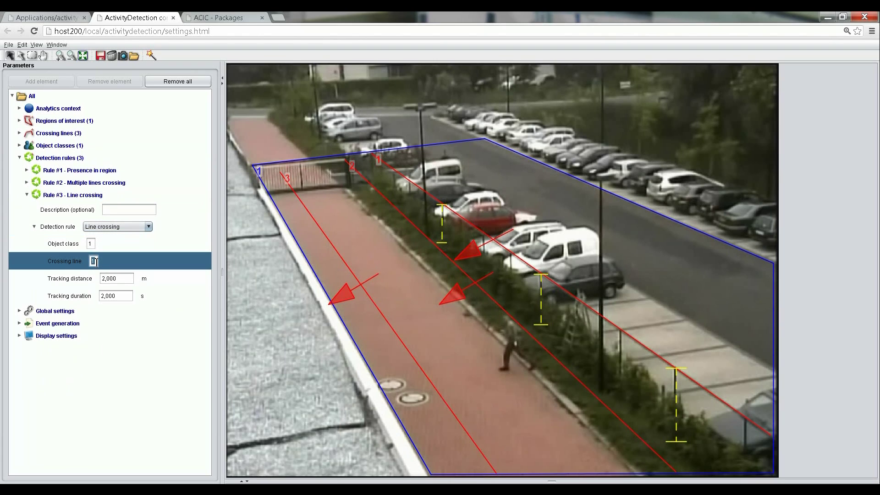
- Raise object detection and object tracking sensitivity to 5 in Global settings
click(19, 311)
drag(79, 337, 120, 337)
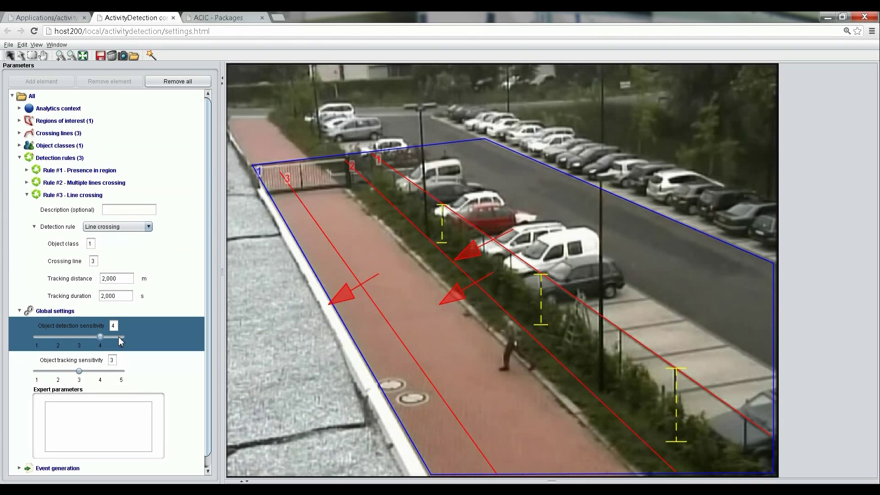
click(116, 372)
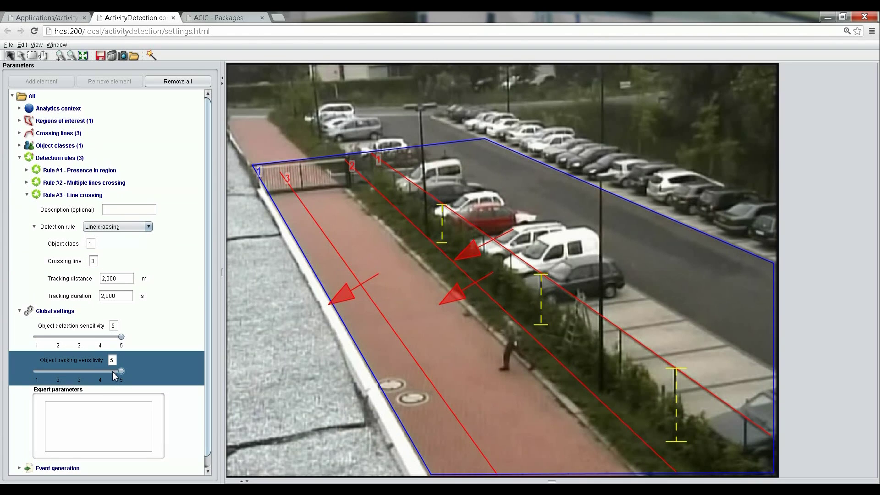
scroll(114, 374, down, 1)
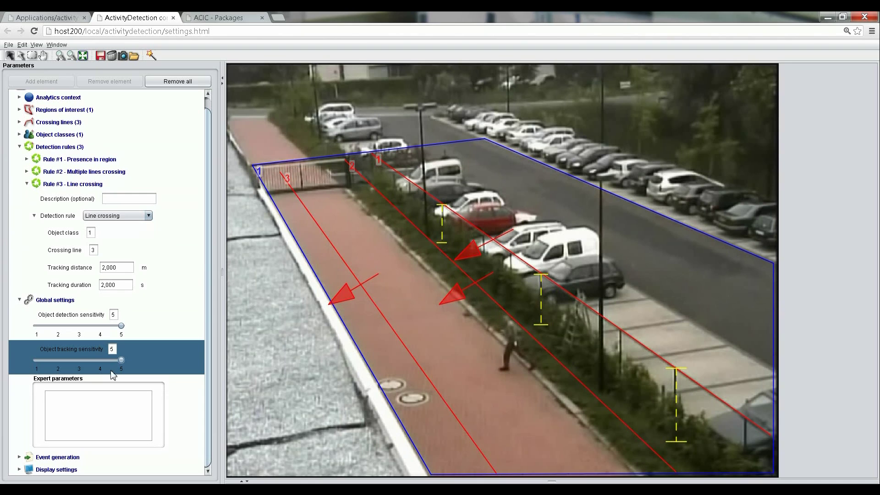
- Enable Show simple tracks in Display settings and save the configuration
click(19, 469)
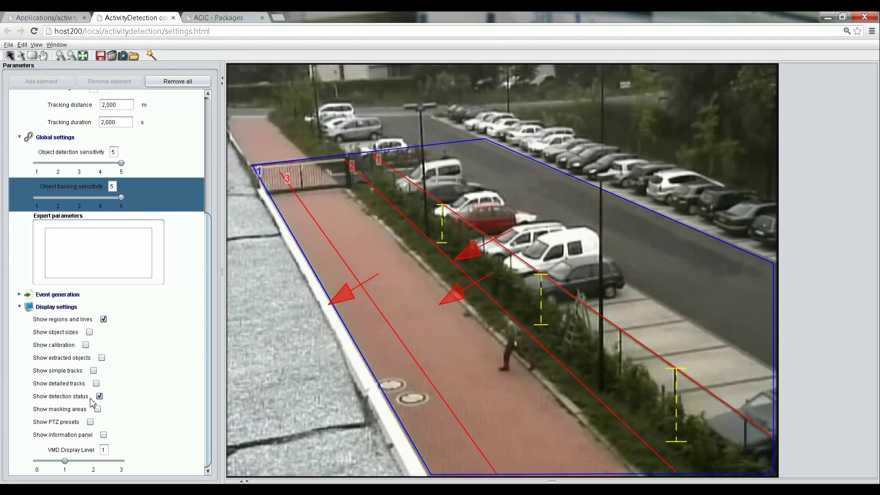
click(94, 371)
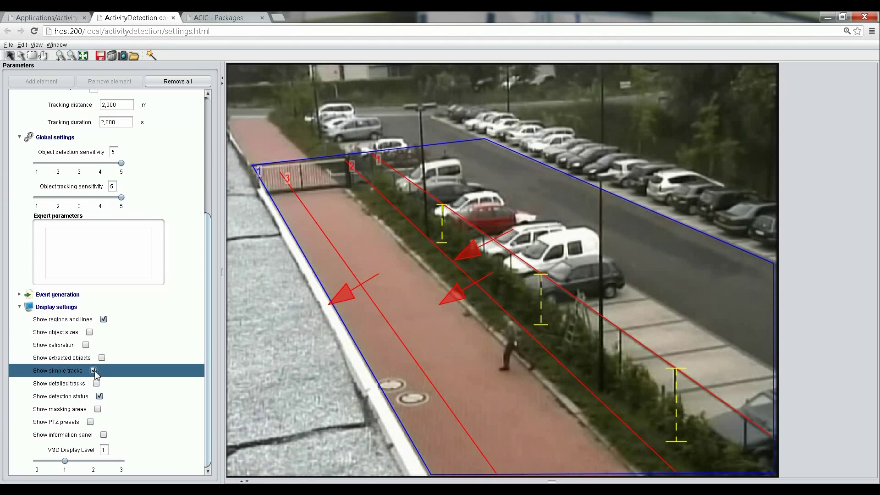
click(100, 56)
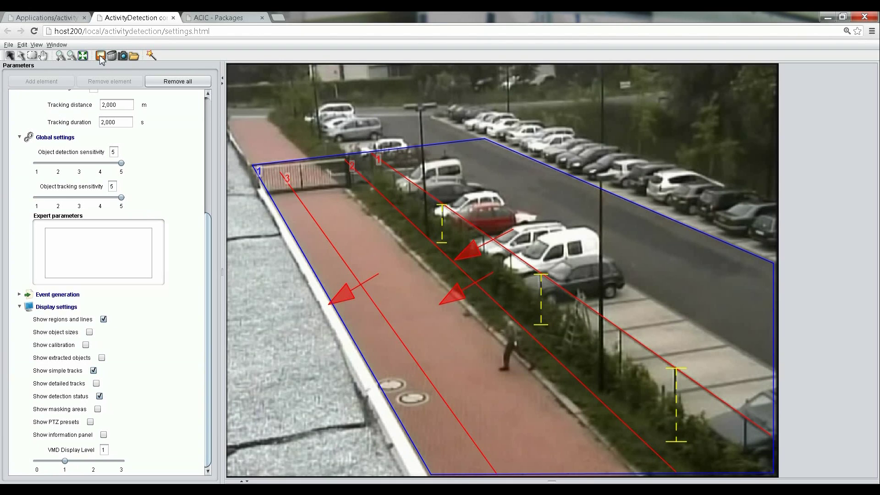
- Open the ActivityDetection main page from Applications and maximize its live view window
click(46, 18)
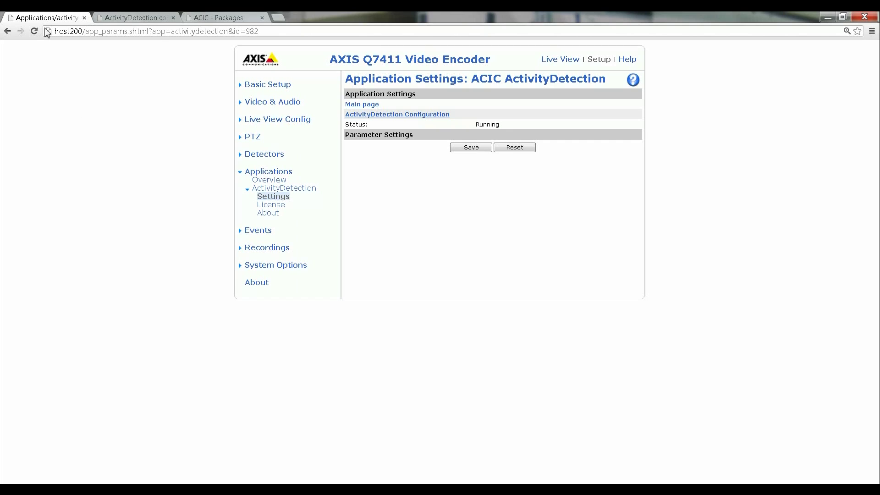
click(363, 105)
click(327, 18)
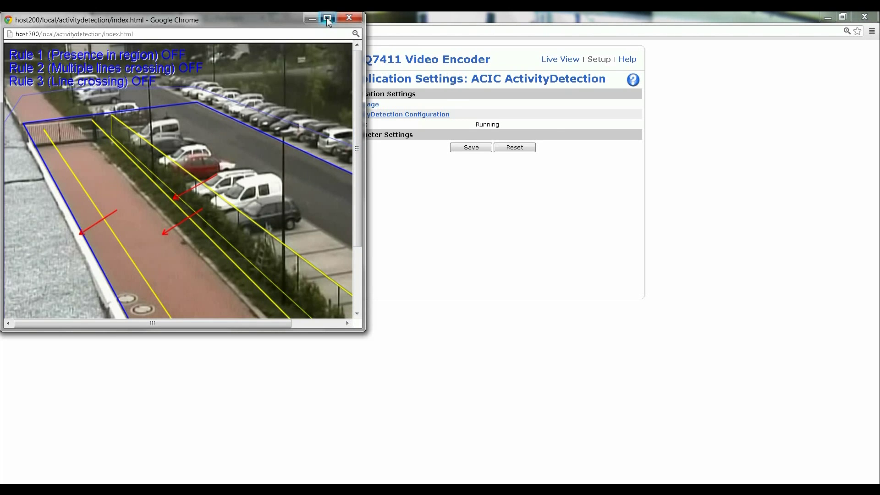